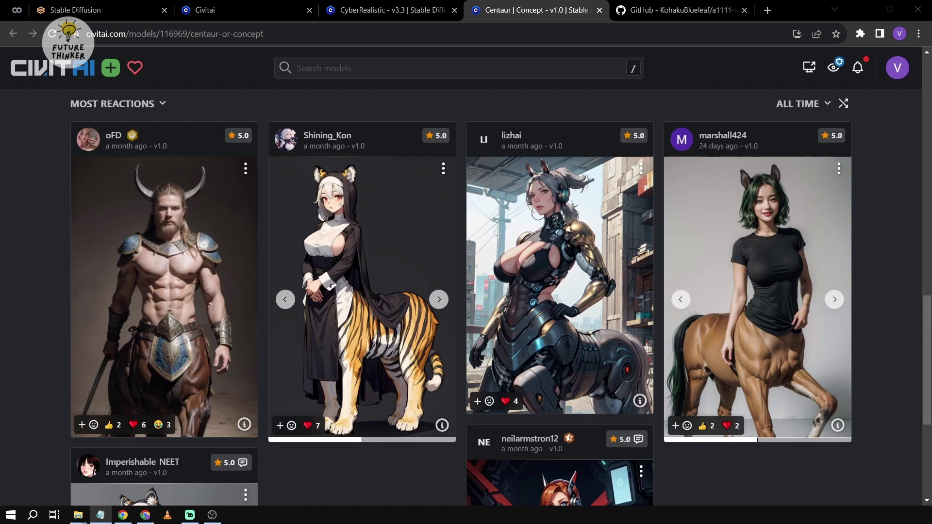
# Open the LyCORIS extension's GitHub repository from the Centaur page and copy its URL
pyautogui.scroll(15, 215, 266)
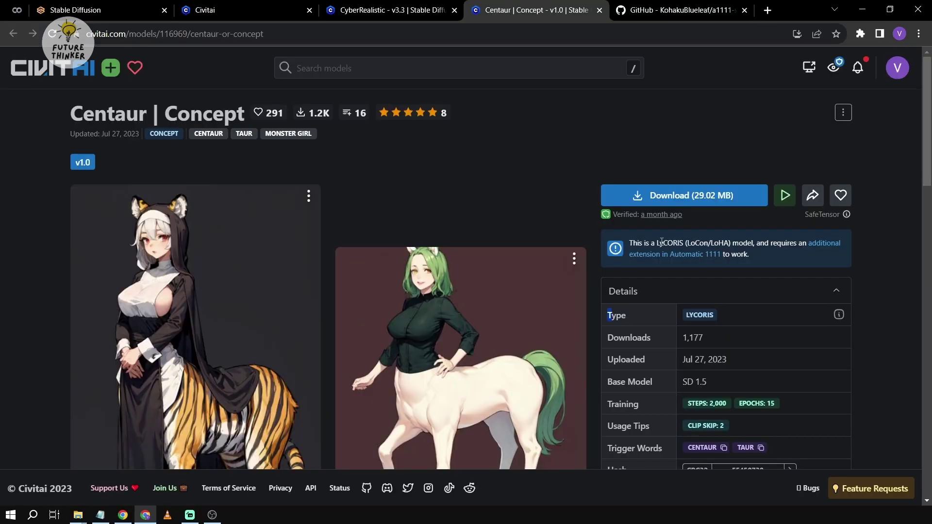
pyautogui.scroll(-1, 611, 264)
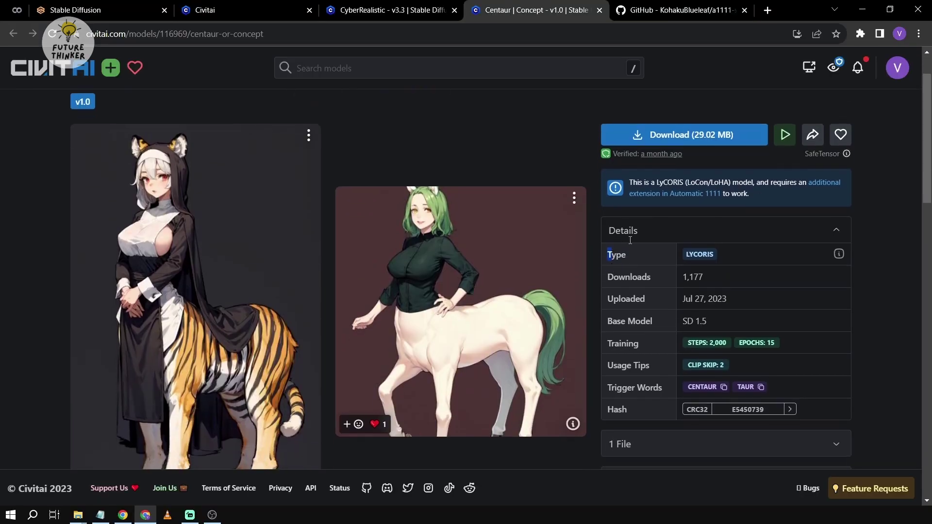
pyautogui.click(671, 195)
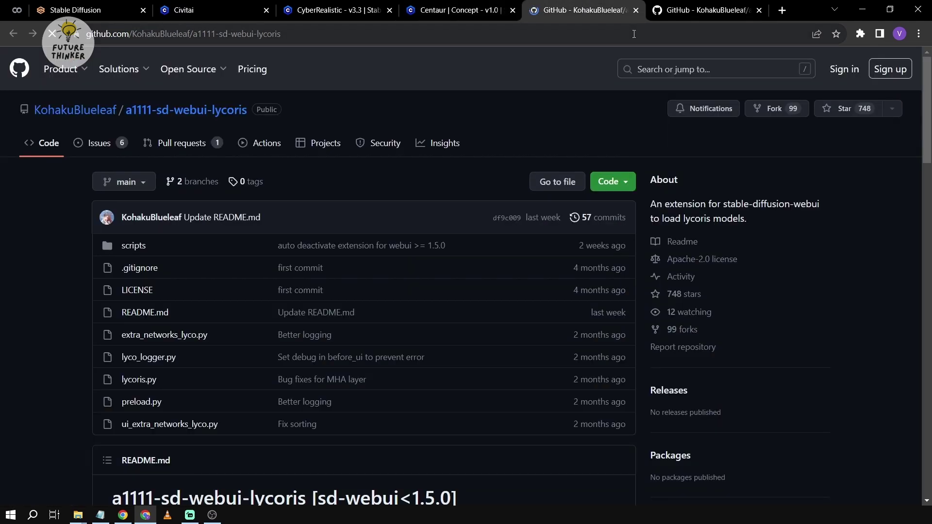
pyautogui.click(759, 9)
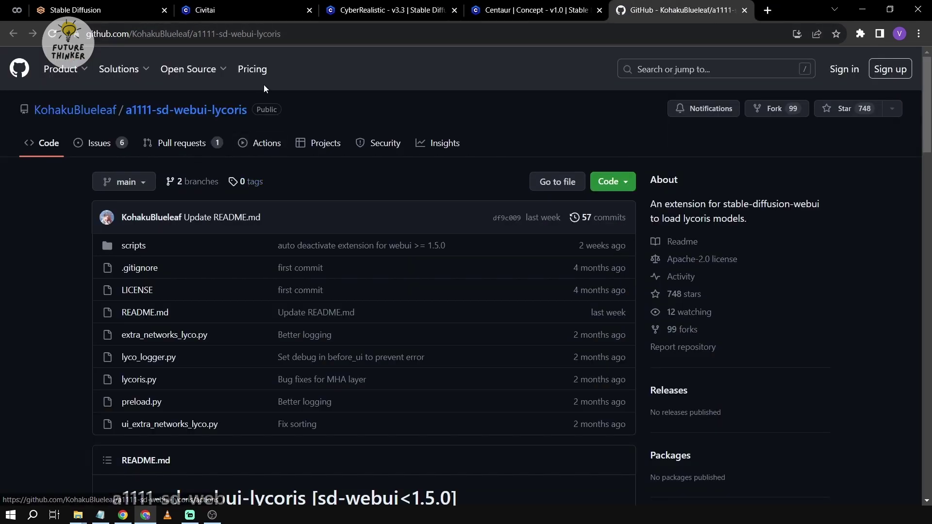
pyautogui.click(325, 41)
pyautogui.hotkey('ctrl', 'c')
pyautogui.click(147, 6)
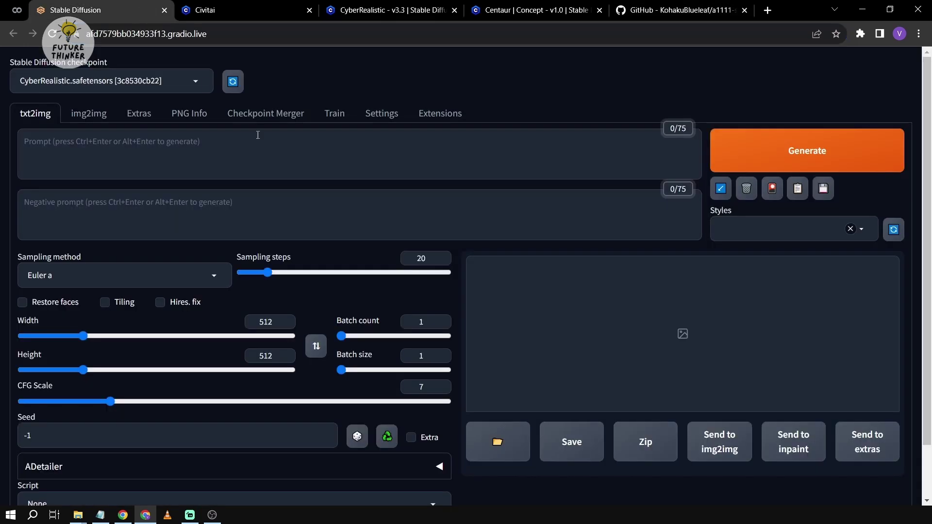
# Install the a1111-sd-webui-lycoris extension from its pasted GitHub URL via Install from URL
pyautogui.click(436, 124)
pyautogui.click(172, 139)
pyautogui.click(181, 181)
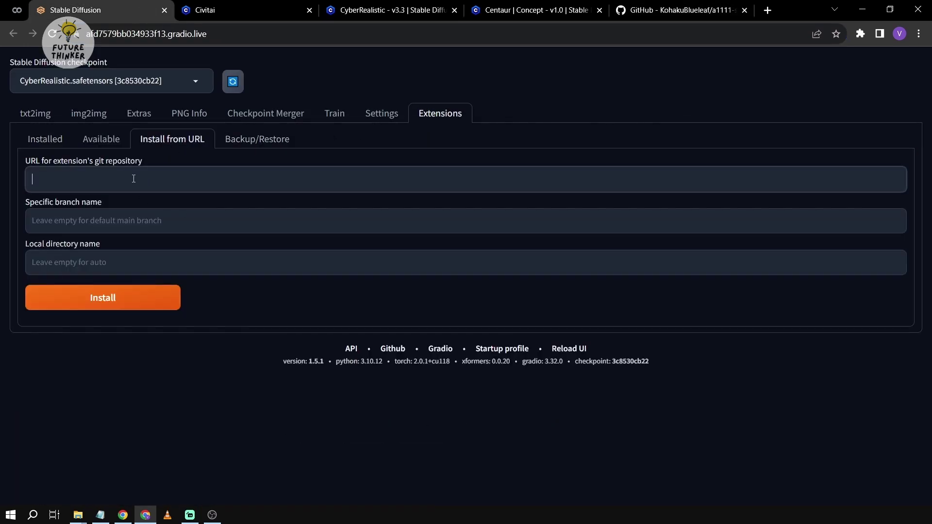
pyautogui.hotkey('ctrl', 'v')
pyautogui.click(132, 301)
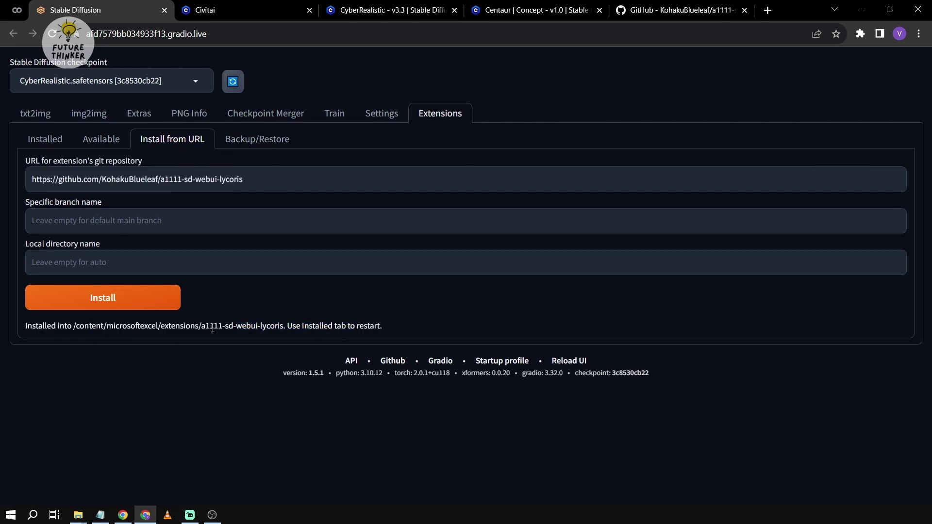
# Apply the installed extensions and restart the WebUI, closing its tab
pyautogui.click(43, 139)
pyautogui.click(97, 181)
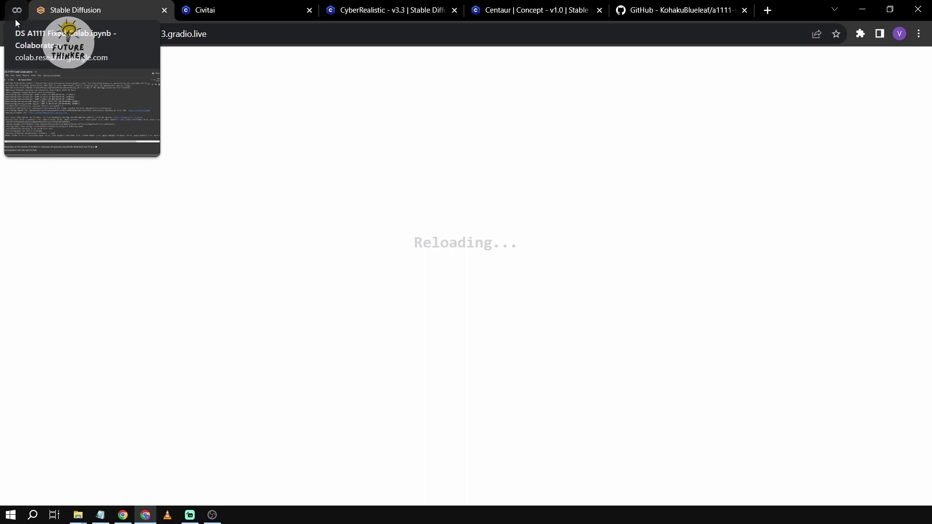
pyautogui.click(164, 11)
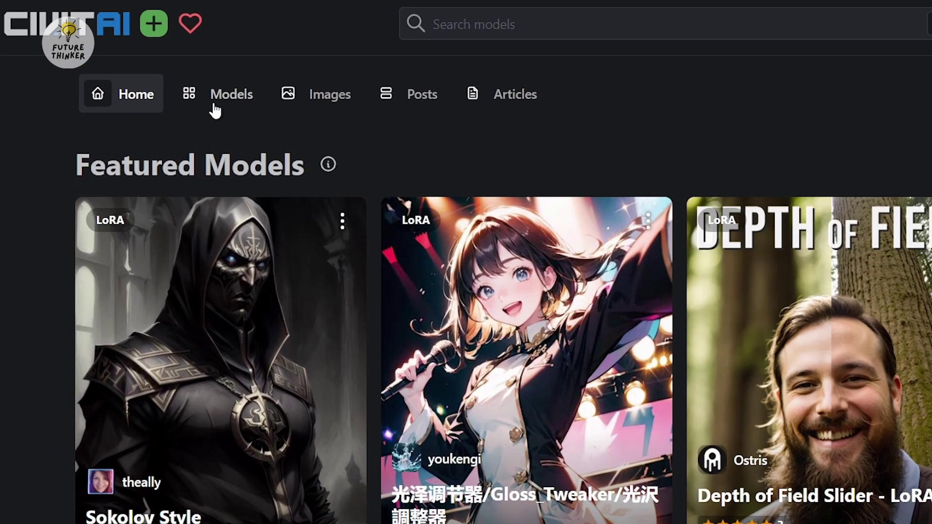
# Filter the Civitai models listing to the LyCORIS model type
pyautogui.click(195, 96)
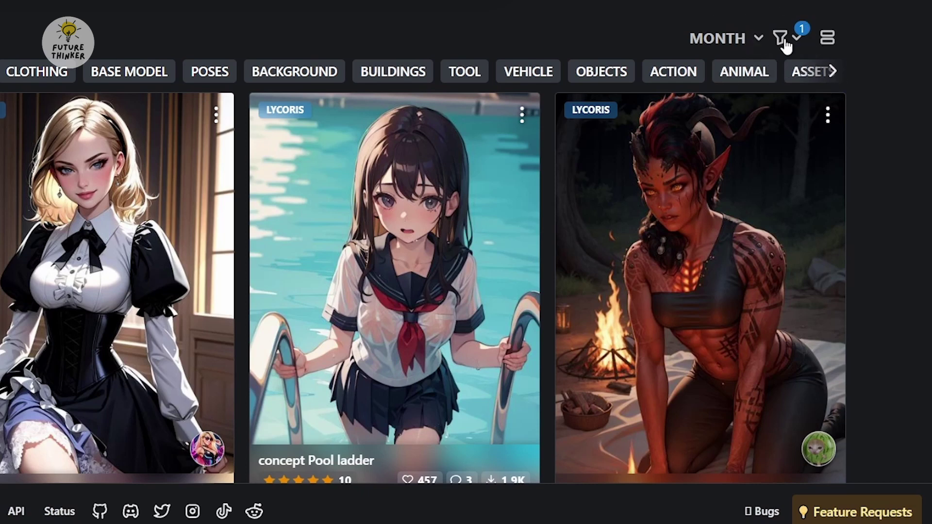
pyautogui.click(827, 173)
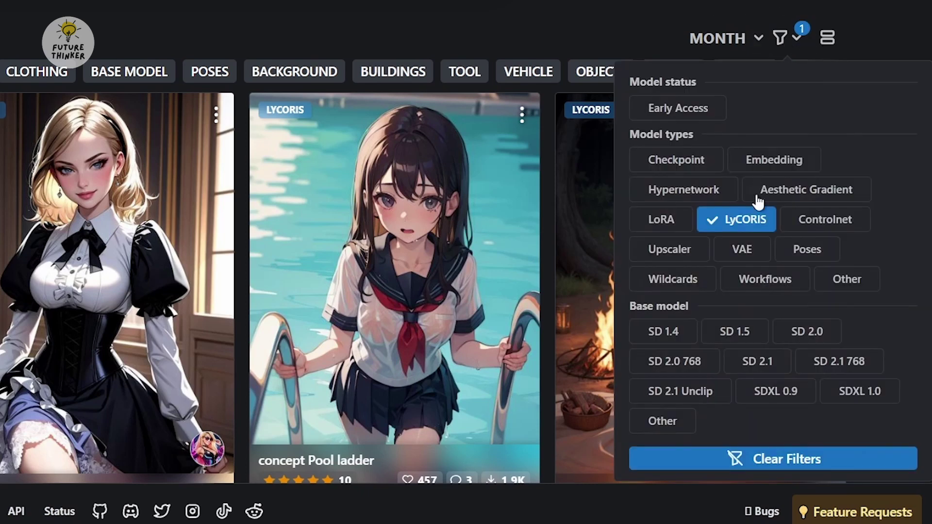
pyautogui.click(726, 224)
pyautogui.click(725, 224)
pyautogui.scroll(-2, 775, 331)
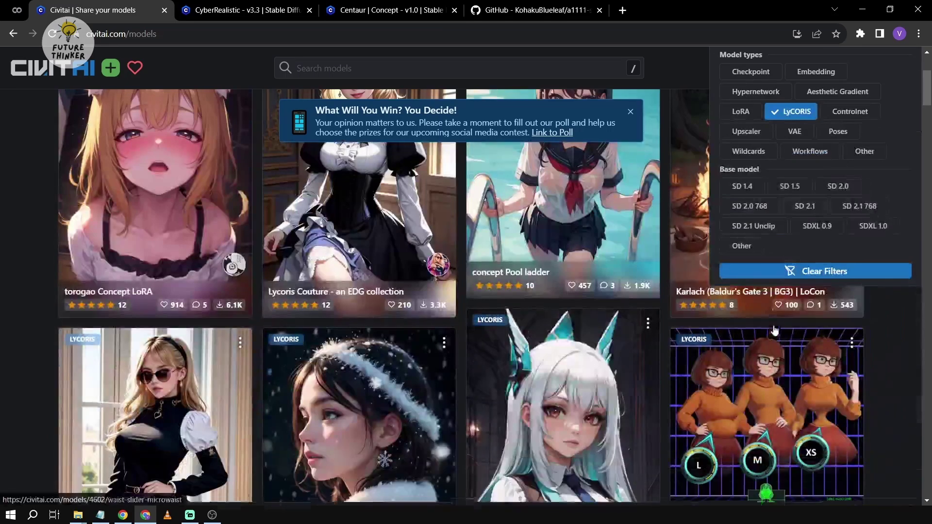
pyautogui.scroll(3, 58, 301)
pyautogui.click(35, 216)
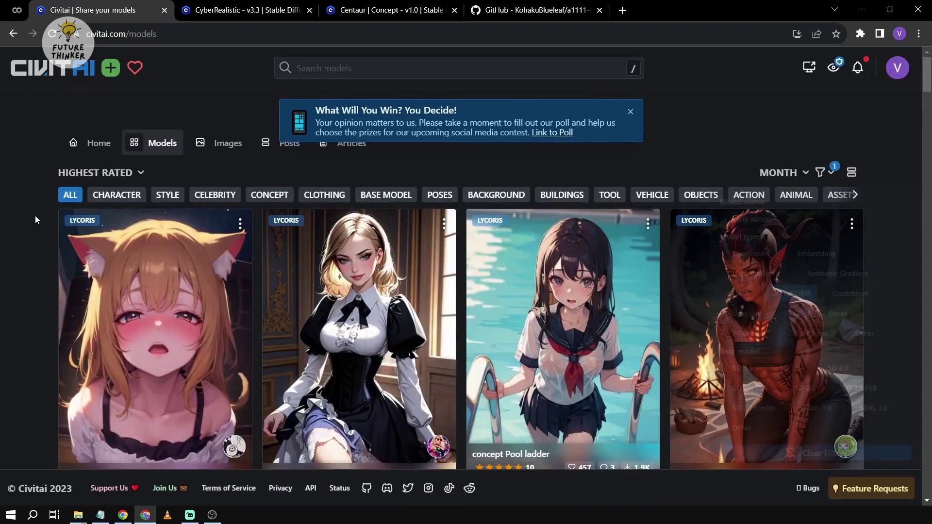
# Reload the LyCORIS listing, browse the grid, and return to the Centaur | Concept page
pyautogui.rightClick(10, 218)
pyautogui.click(40, 251)
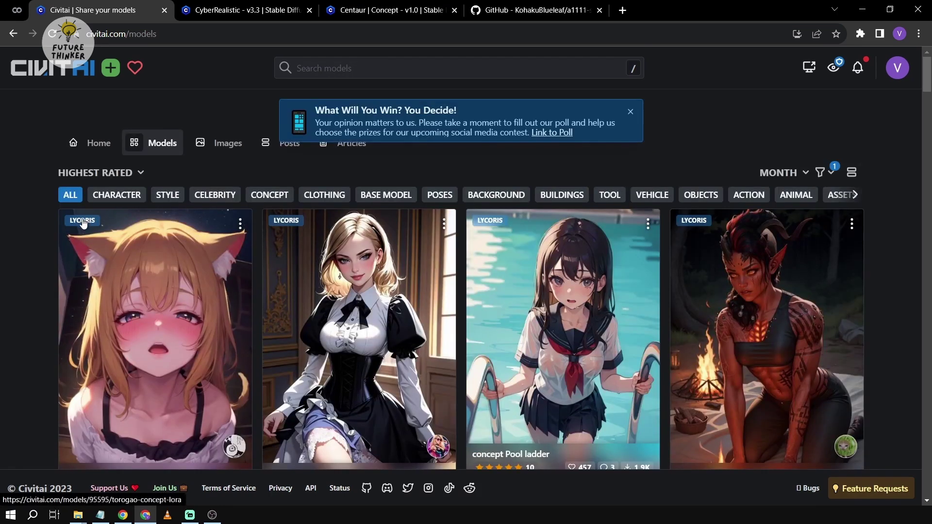
pyautogui.scroll(-5, 646, 216)
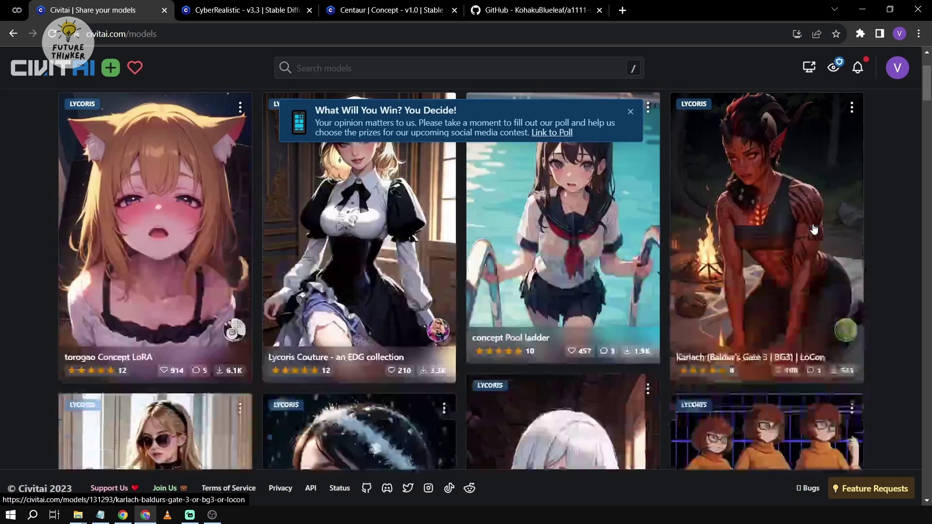
pyautogui.scroll(-5, 746, 214)
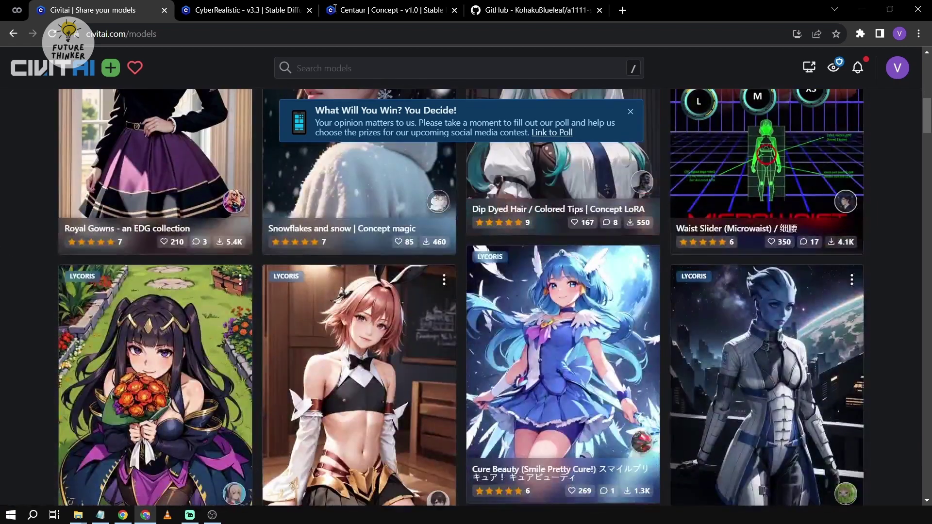
pyautogui.click(340, 7)
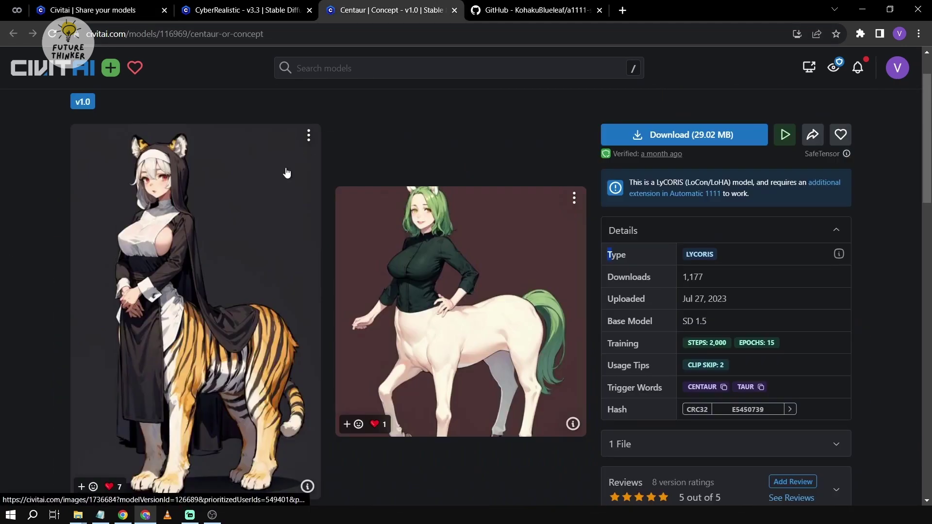
# Open the armored red-haired woman image in the CyberRealistic gallery to view its generation data
pyautogui.click(250, 10)
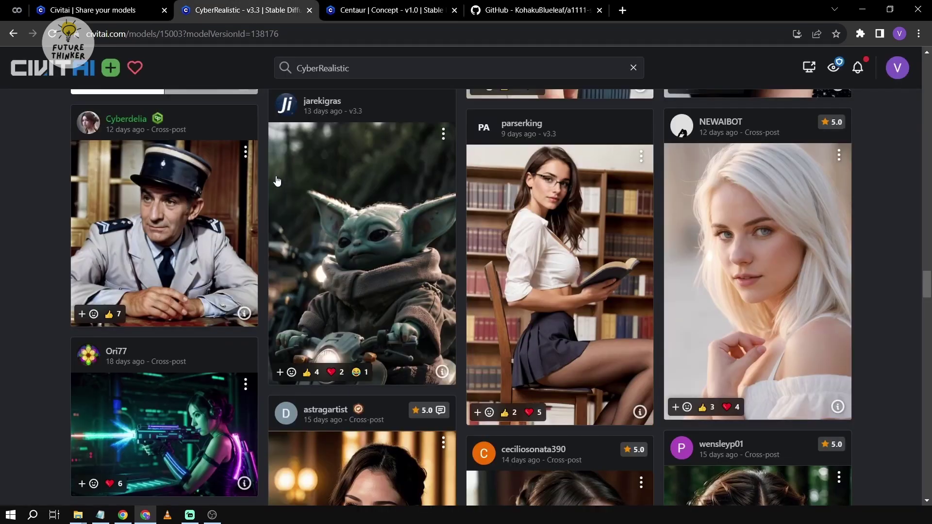
pyautogui.scroll(-10, 4, 271)
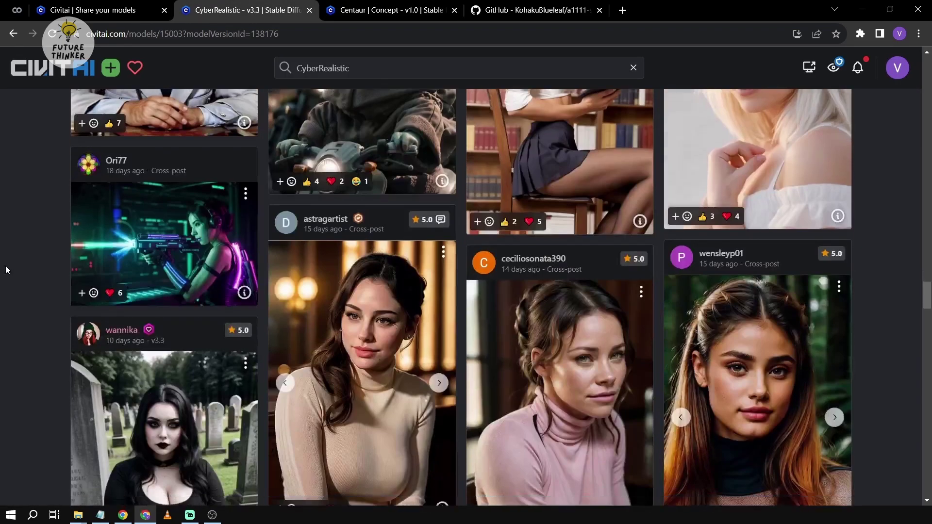
pyautogui.scroll(-11, 5, 269)
pyautogui.scroll(6, 5, 270)
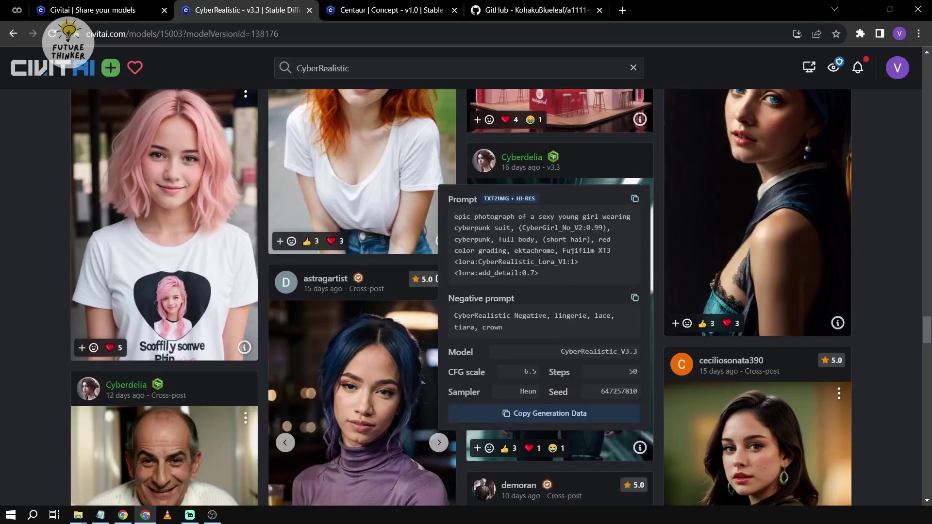
pyautogui.click(640, 448)
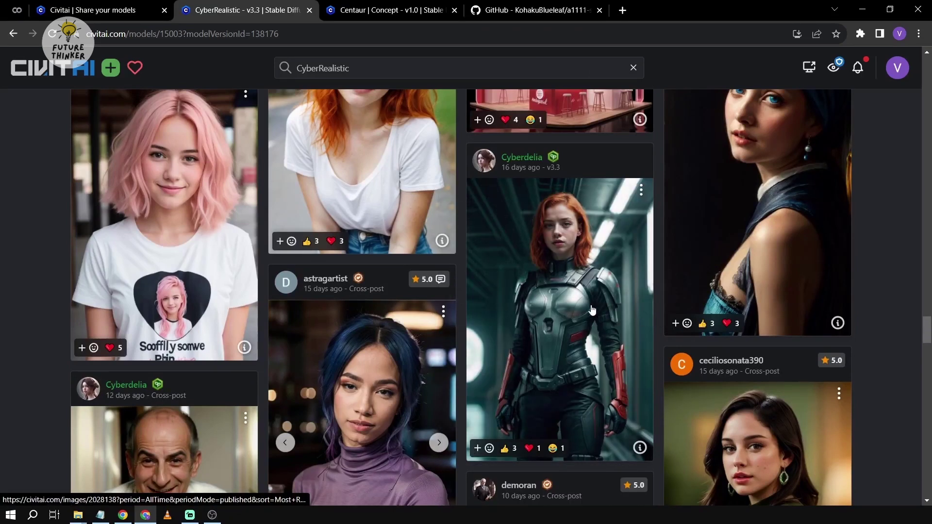
pyautogui.click(581, 339)
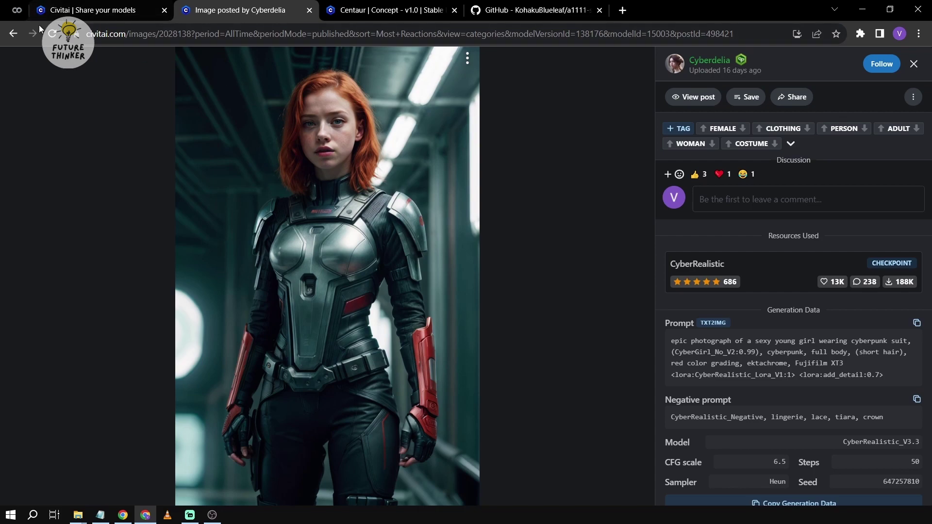
pyautogui.click(17, 10)
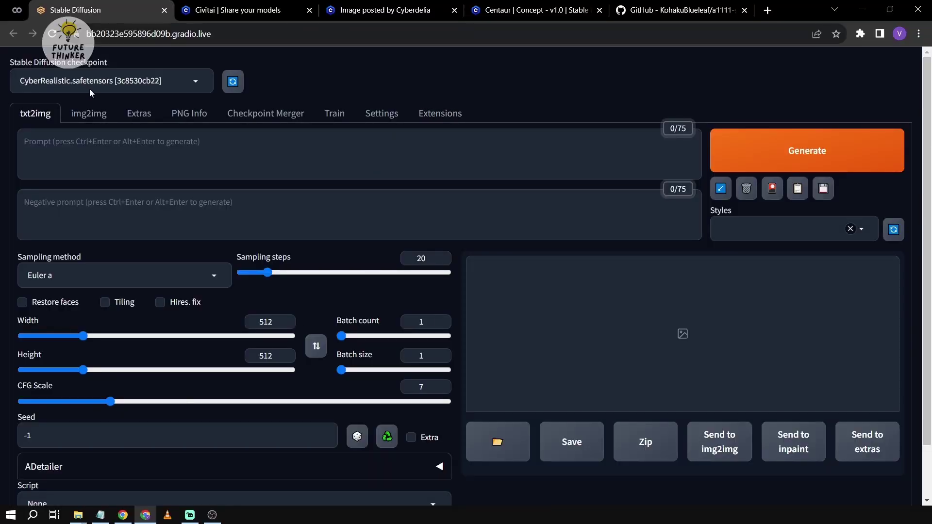
# Zoom the WebUI to 110% and find centaurConcept in the extra networks Lora tab
pyautogui.hotkey('ctrl', '+')
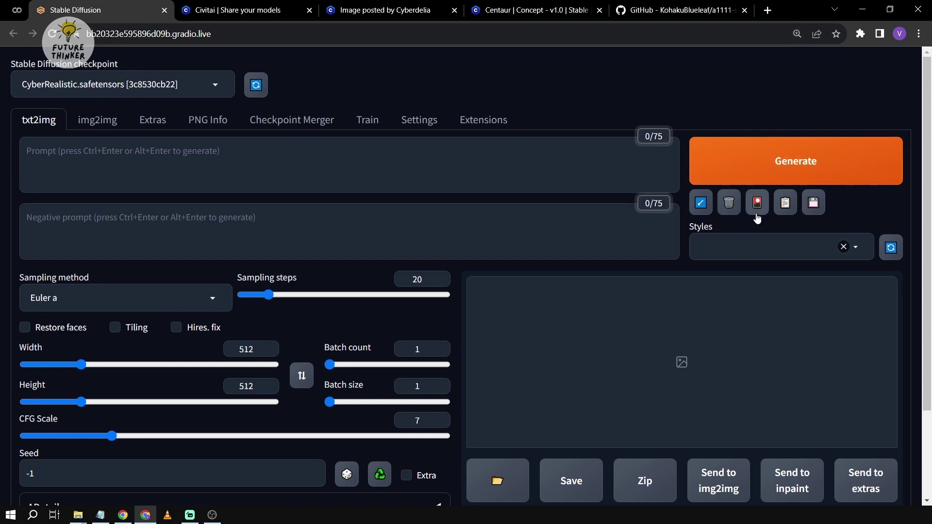
pyautogui.click(757, 210)
pyautogui.scroll(-1, 220, 213)
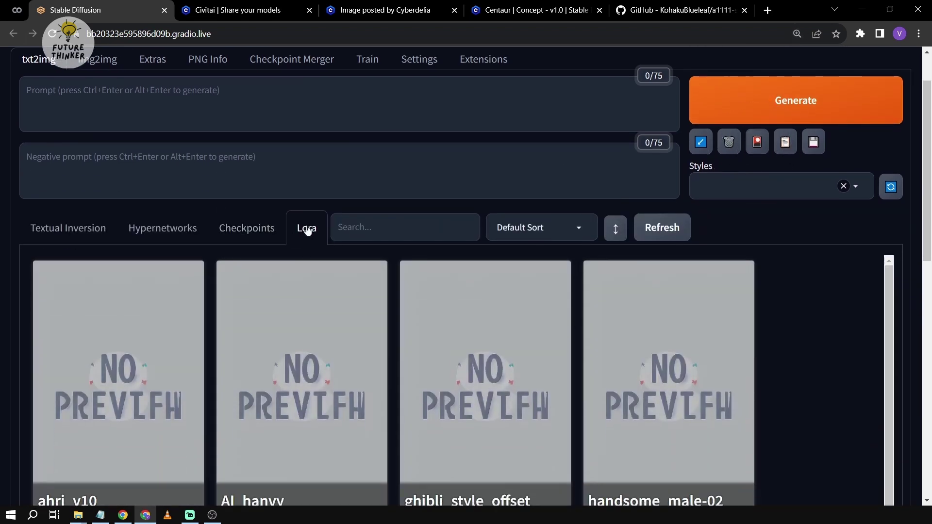
pyautogui.scroll(-1, 318, 220)
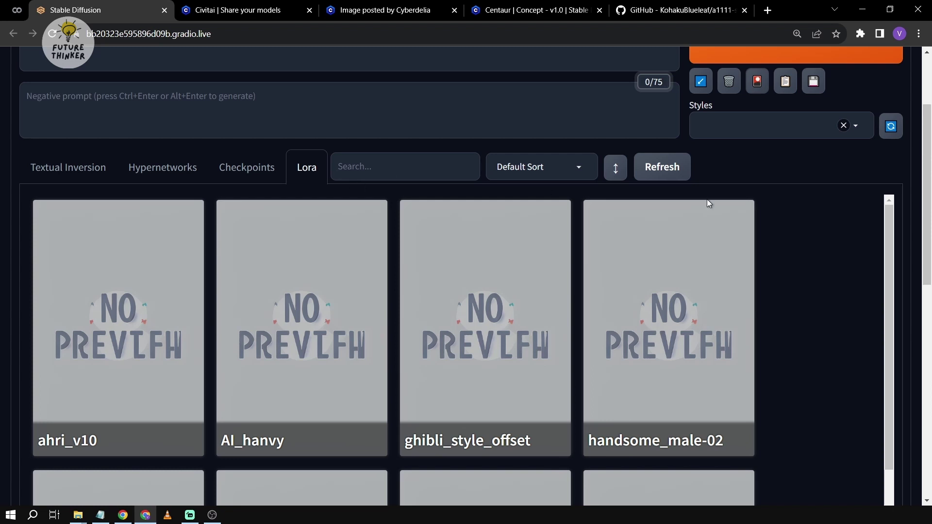
pyautogui.scroll(-6, 757, 258)
pyautogui.scroll(-4, 791, 185)
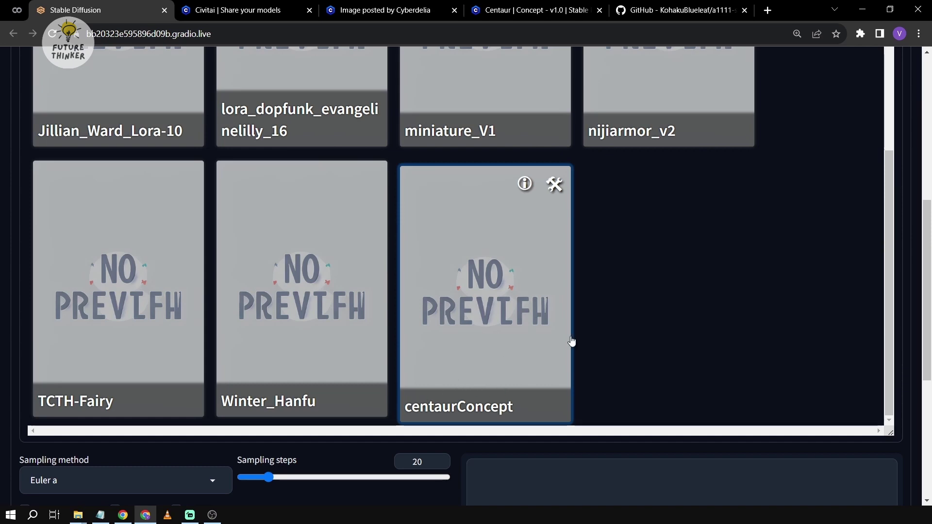
pyautogui.click(534, 10)
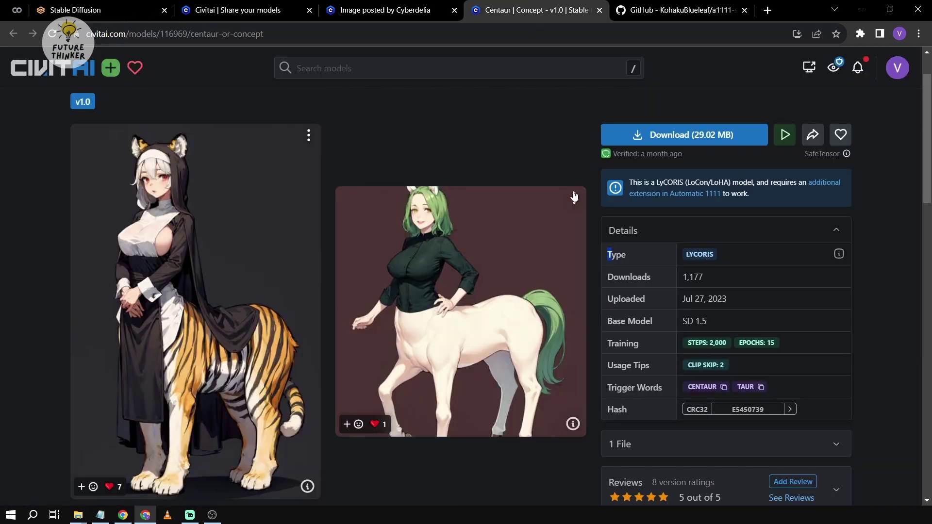
# Copy the example image's prompt from Civitai and paste it into the txt2img prompt
pyautogui.click(242, 10)
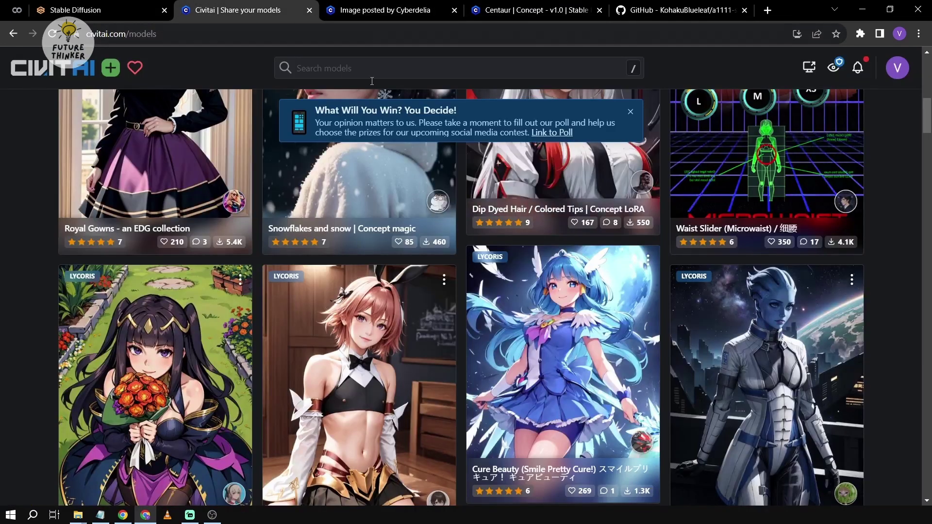
pyautogui.click(389, 11)
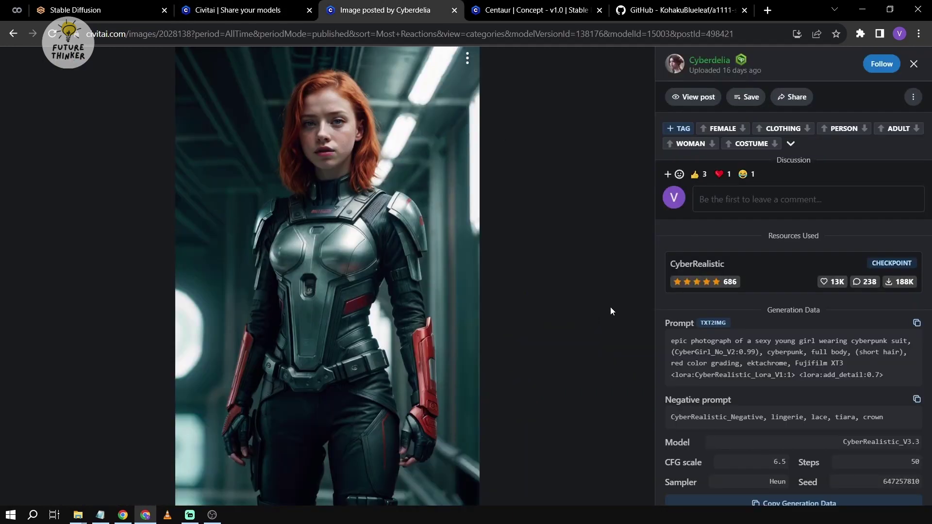
pyautogui.click(916, 323)
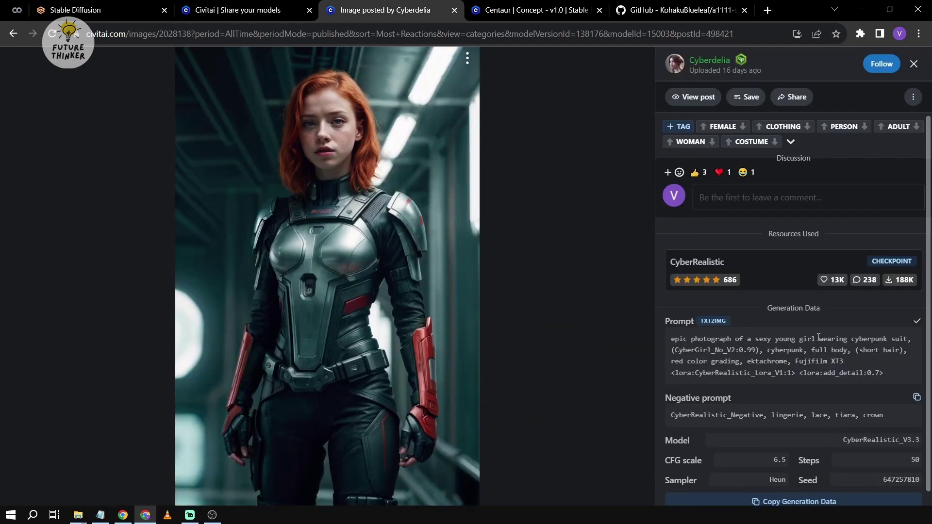
pyautogui.click(243, 10)
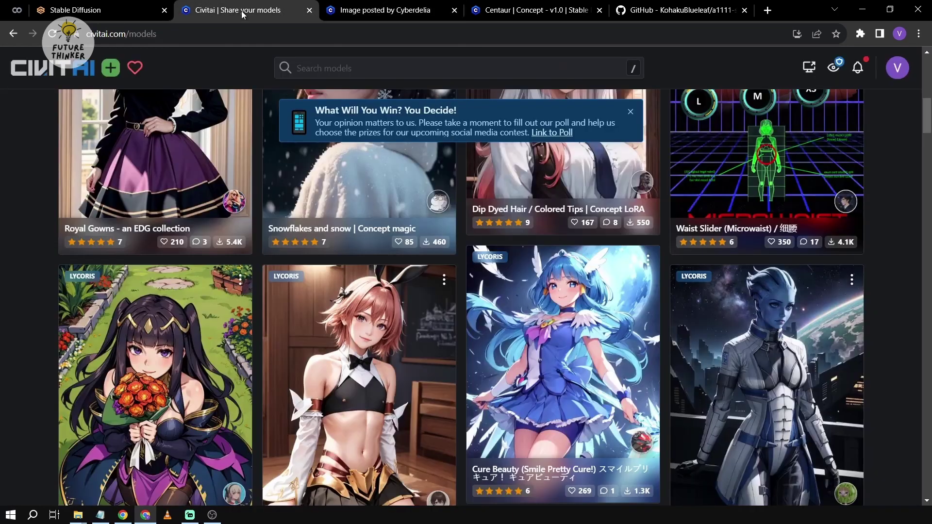
pyautogui.click(106, 10)
pyautogui.scroll(5, 279, 299)
pyautogui.scroll(3, 279, 299)
pyautogui.click(450, 168)
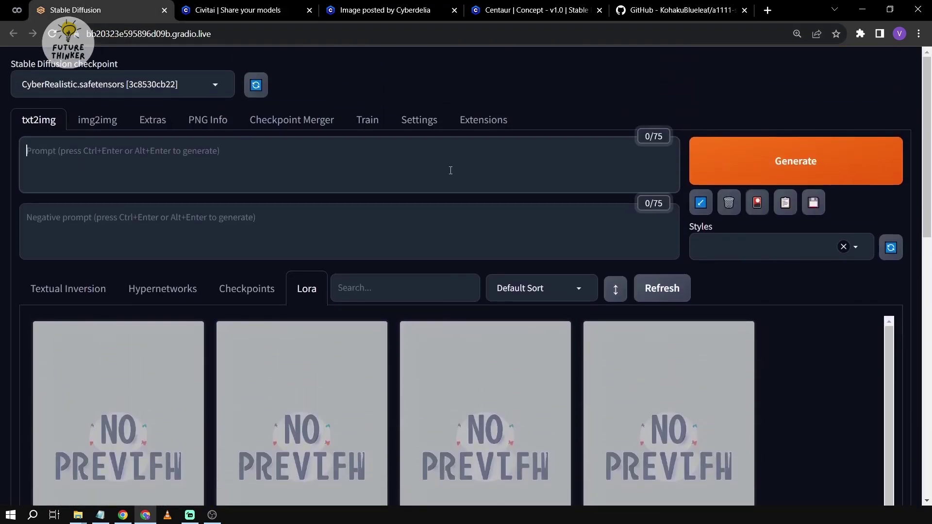
pyautogui.hotkey('ctrl', 'v')
# Copy the example image's negative prompt and paste it into the negative prompt box
pyautogui.click(534, 11)
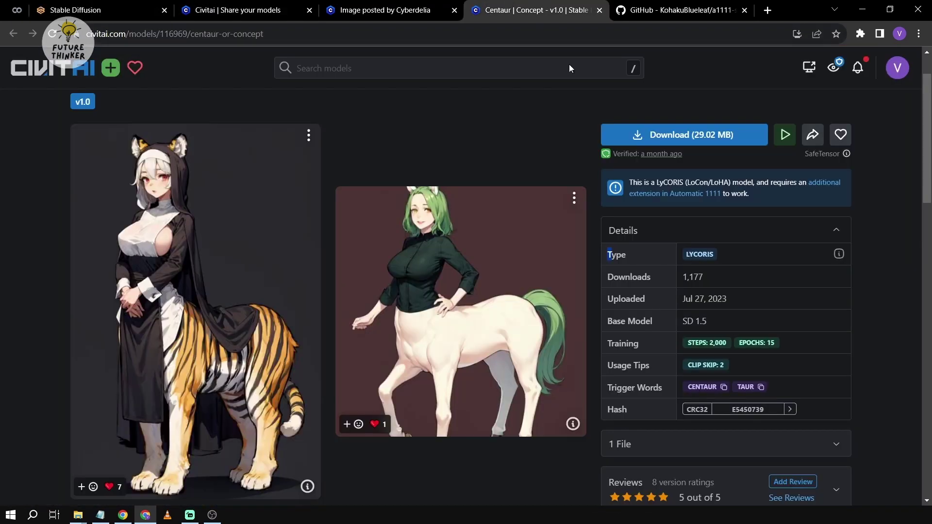
pyautogui.hotkey('ctrl', 'shift', 'Tab')
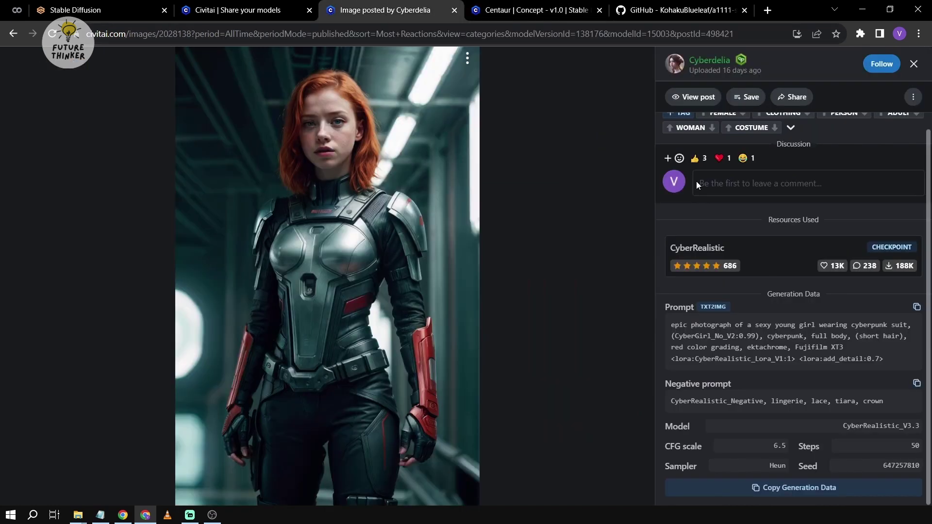
pyautogui.click(917, 383)
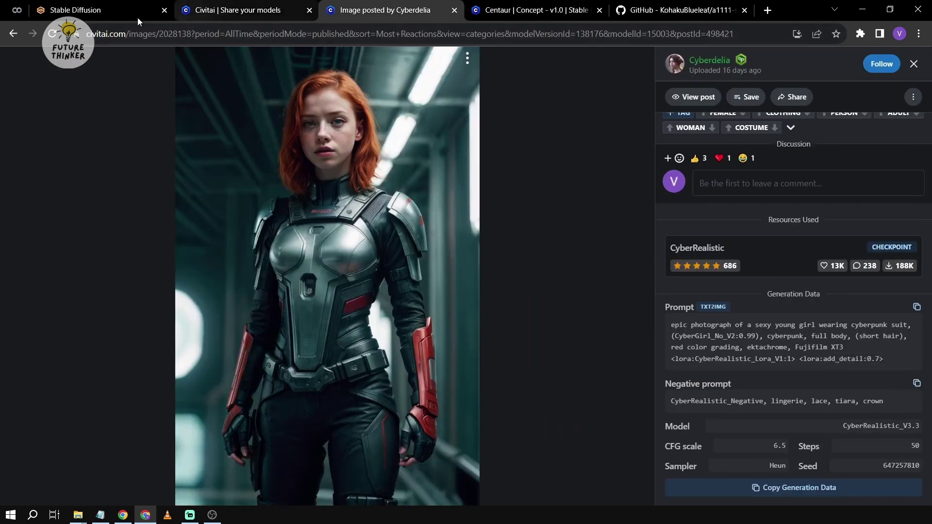
pyautogui.hotkey('ctrl', '1')
pyautogui.click(275, 256)
pyautogui.hotkey('ctrl', 'v')
# Append the <lora:centaur:1> tag to the prompt from the centaurConcept card
pyautogui.click(343, 170)
pyautogui.scroll(-10, 344, 343)
pyautogui.scroll(-5, 311, 272)
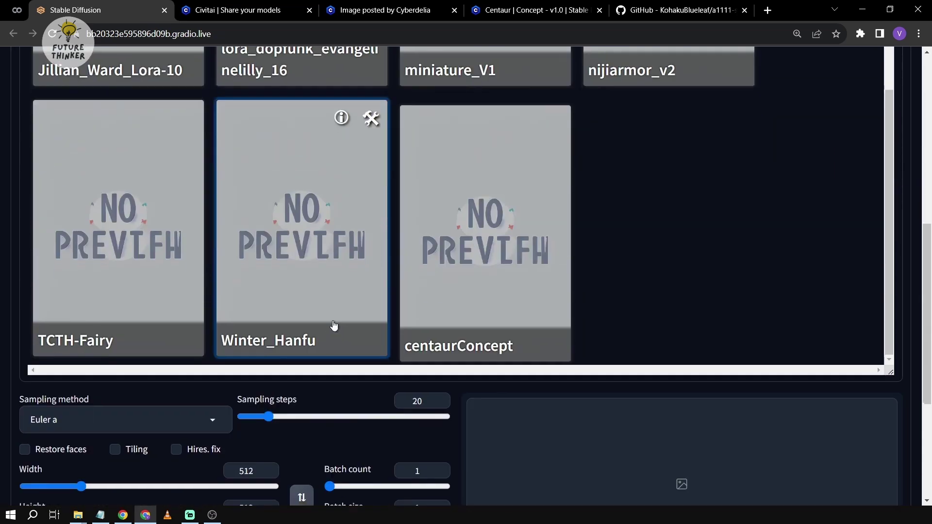
pyautogui.scroll(-5, 444, 291)
pyautogui.click(533, 494)
pyautogui.scroll(4, 464, 319)
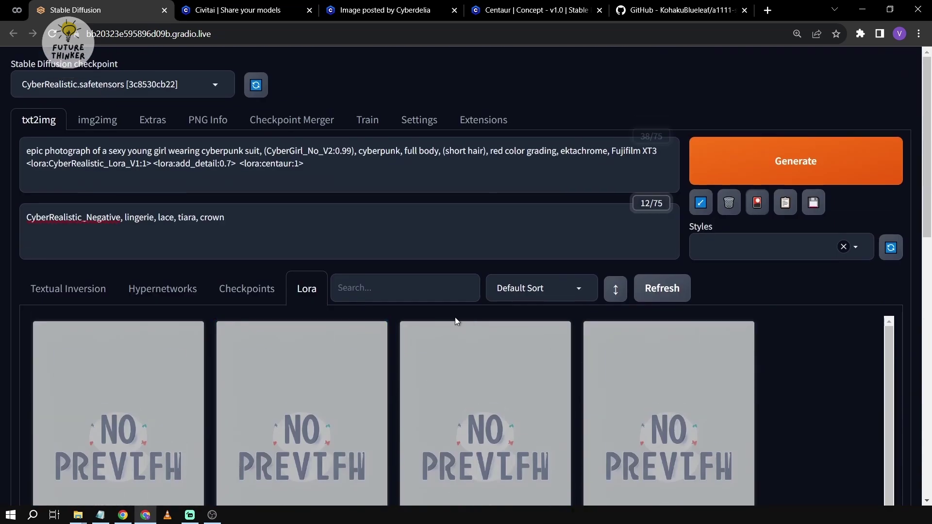
# Delete the CyberRealistic and add_detail lora tags from the prompt
pyautogui.moveTo(240, 164); pyautogui.dragTo(265, 167)
pyautogui.click(219, 163)
pyautogui.moveTo(240, 164); pyautogui.dragTo(36, 165)
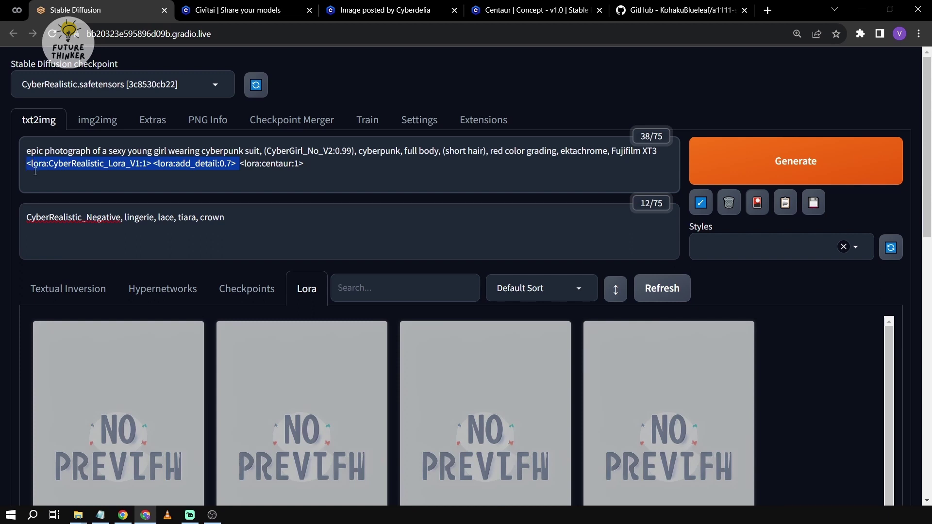
pyautogui.press('BackSpace')
pyautogui.click(116, 167)
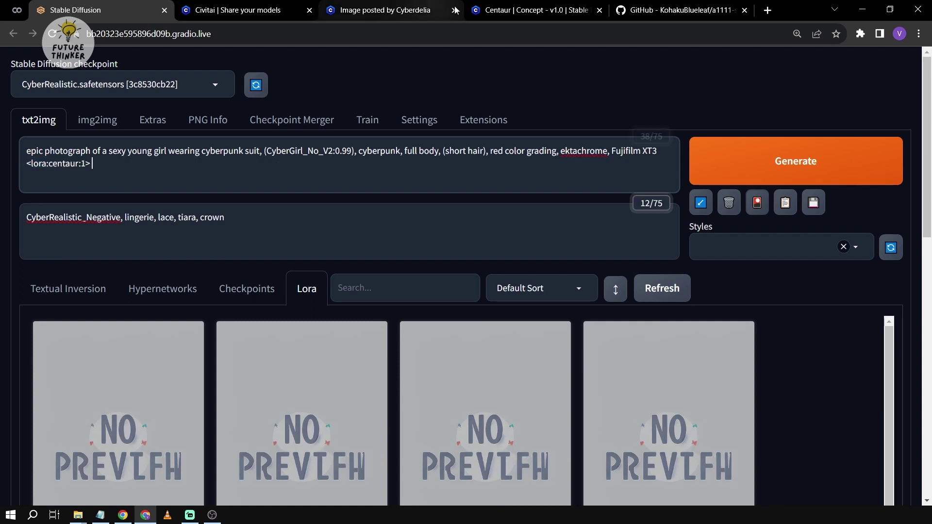
# Look up the model's trigger words and type CENTAUR, TAUR after <lora:centaur:1>
pyautogui.click(532, 10)
pyautogui.doubleClick(649, 388)
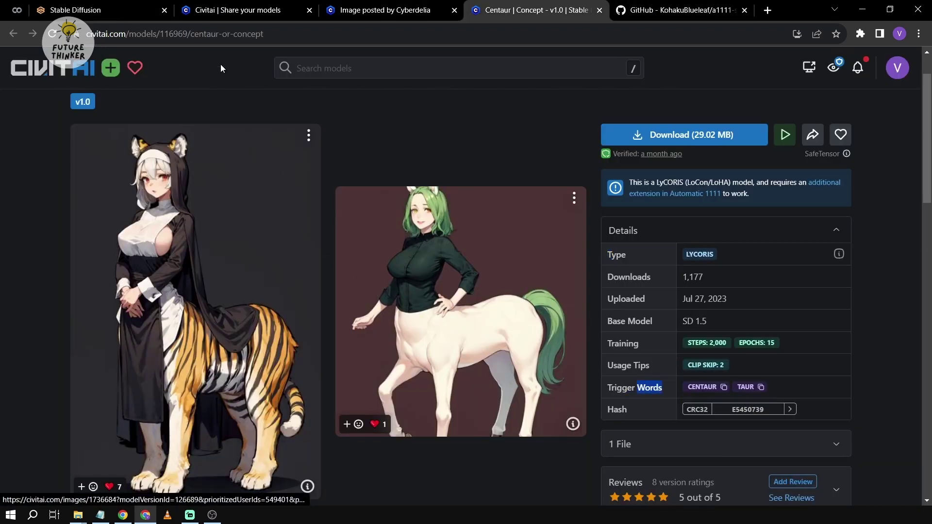
pyautogui.click(175, 33)
pyautogui.click(73, 10)
pyautogui.click(230, 169)
pyautogui.write('CENTAUR, TAUR')
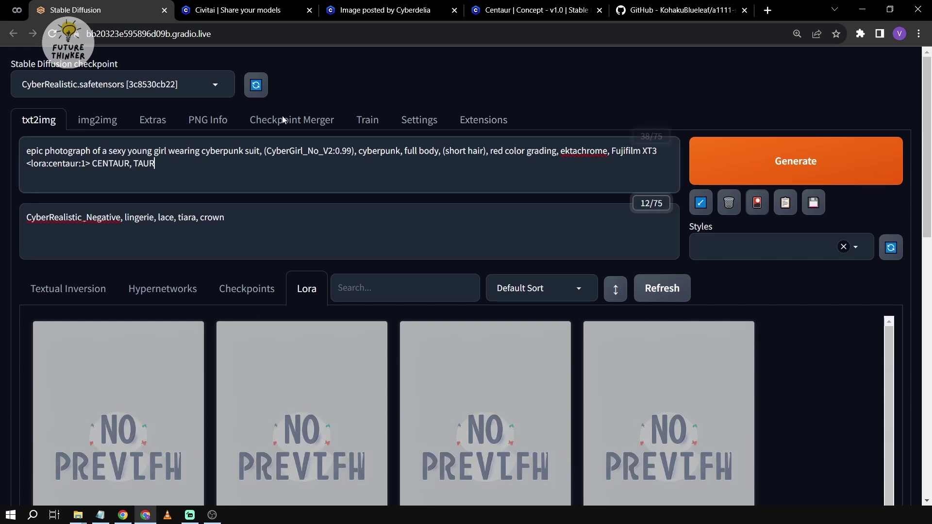
pyautogui.scroll(-1, 340, 100)
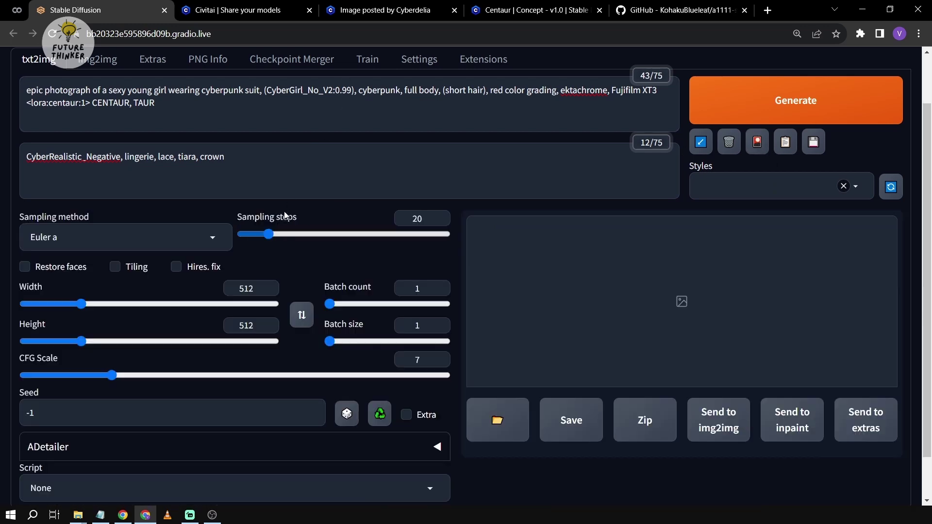
pyautogui.scroll(-2, 285, 215)
# Set the sampling method to Heun with 50 sampling steps
pyautogui.click(379, 10)
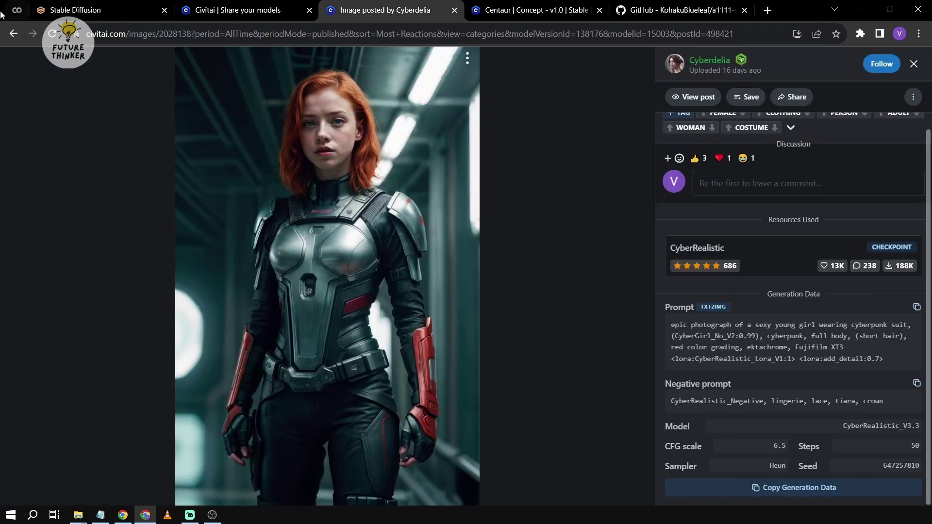
pyautogui.click(72, 10)
pyautogui.click(86, 181)
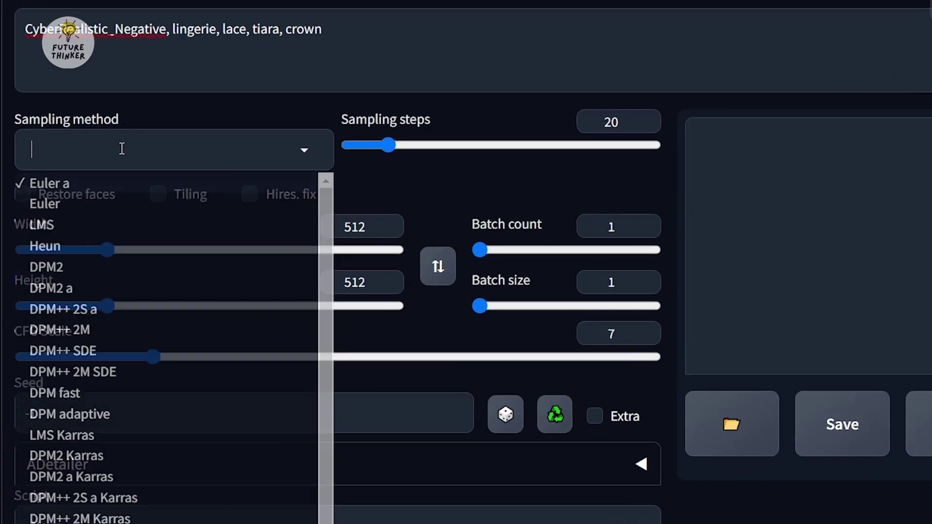
pyautogui.click(65, 243)
pyautogui.doubleClick(615, 123)
pyautogui.write('50')
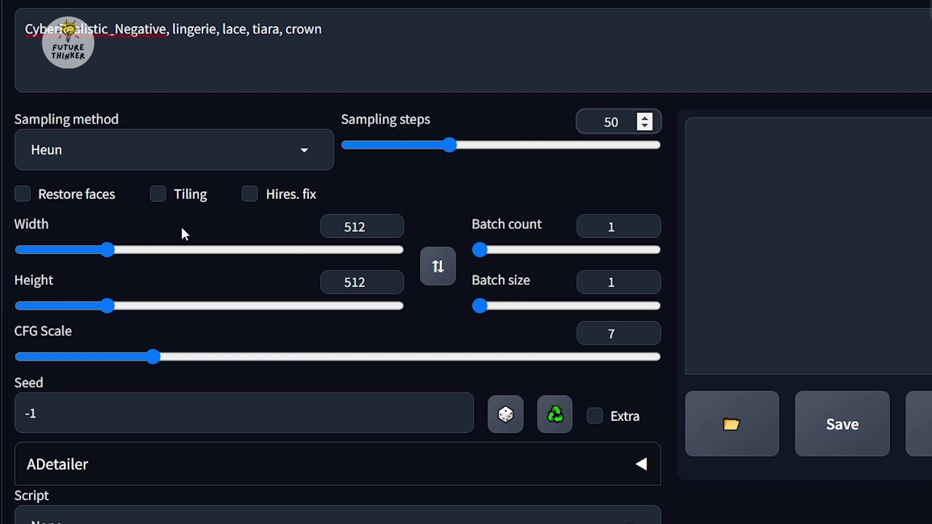
# Set the height to 768, batch count to 6, and CFG scale to 6
pyautogui.doubleClick(355, 283)
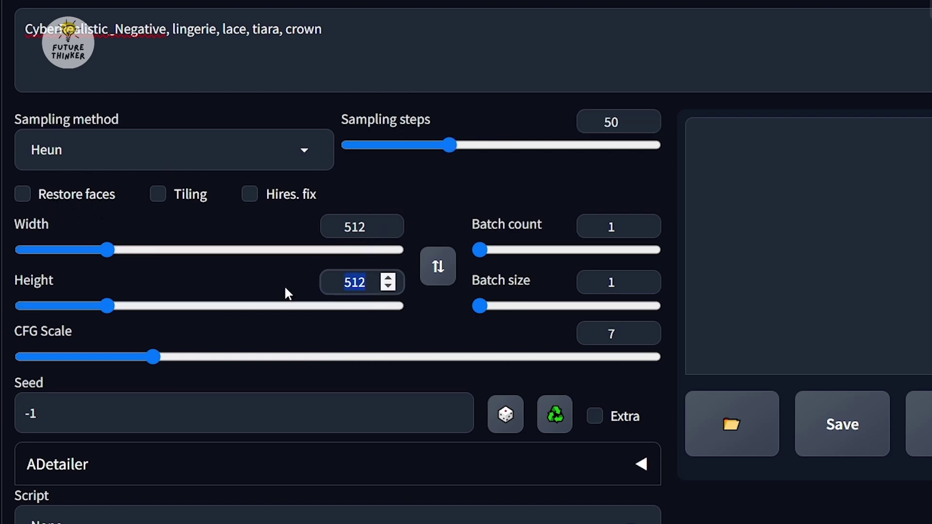
pyautogui.write('768')
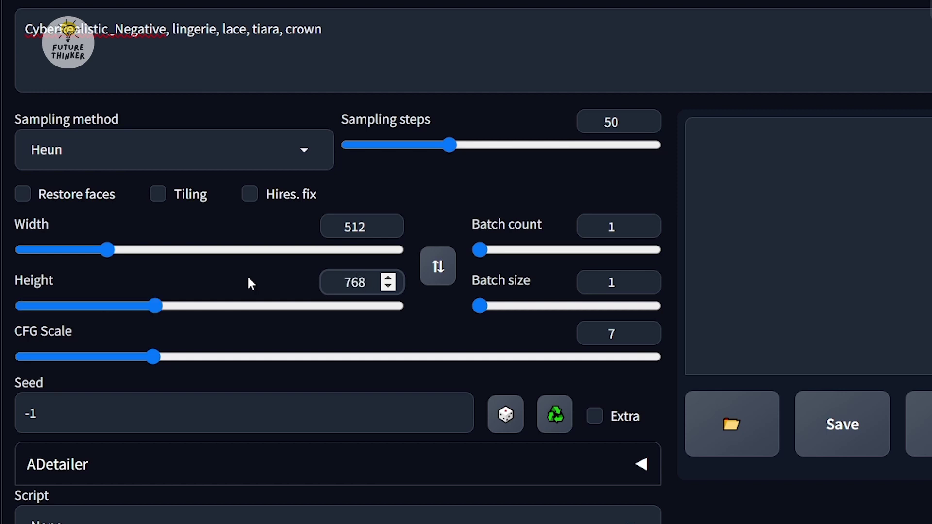
pyautogui.click(620, 226)
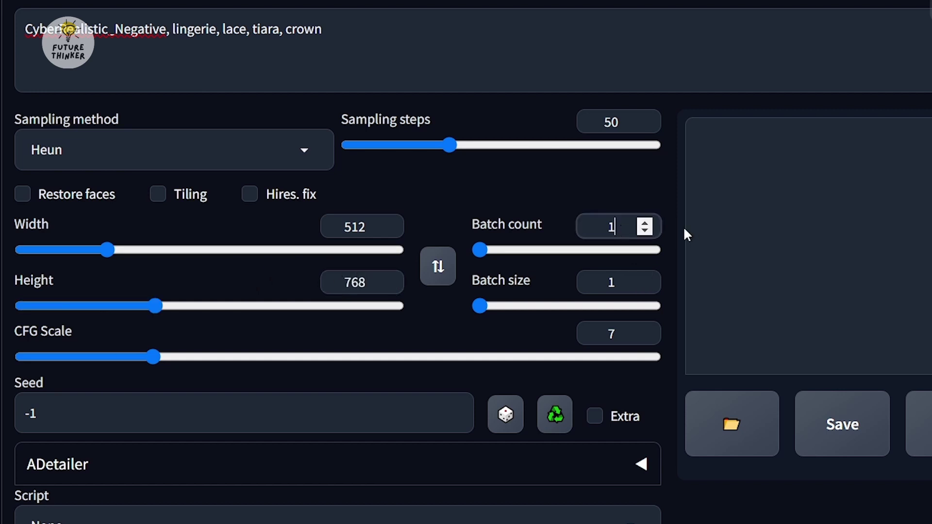
pyautogui.click(645, 223)
pyautogui.click(645, 223)
pyautogui.click(645, 224)
pyautogui.click(468, 178)
pyautogui.click(643, 224)
pyautogui.click(644, 223)
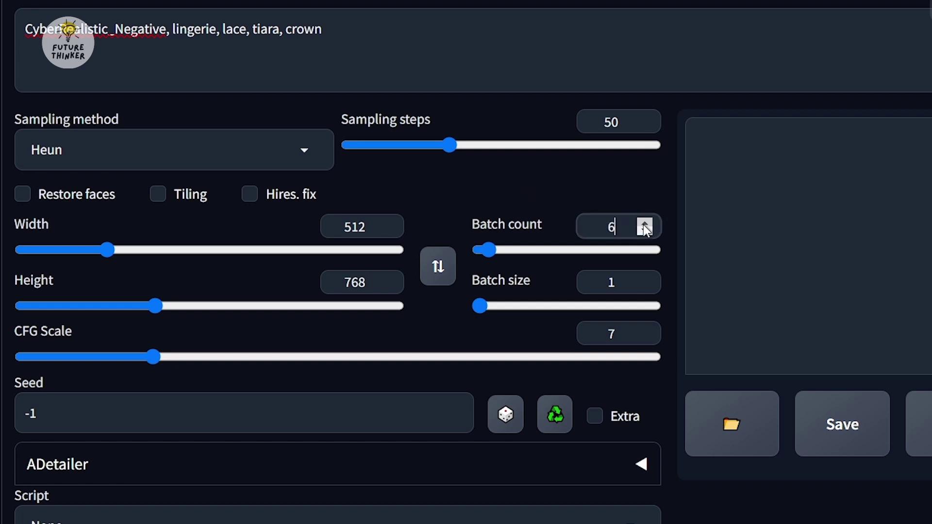
pyautogui.click(427, 179)
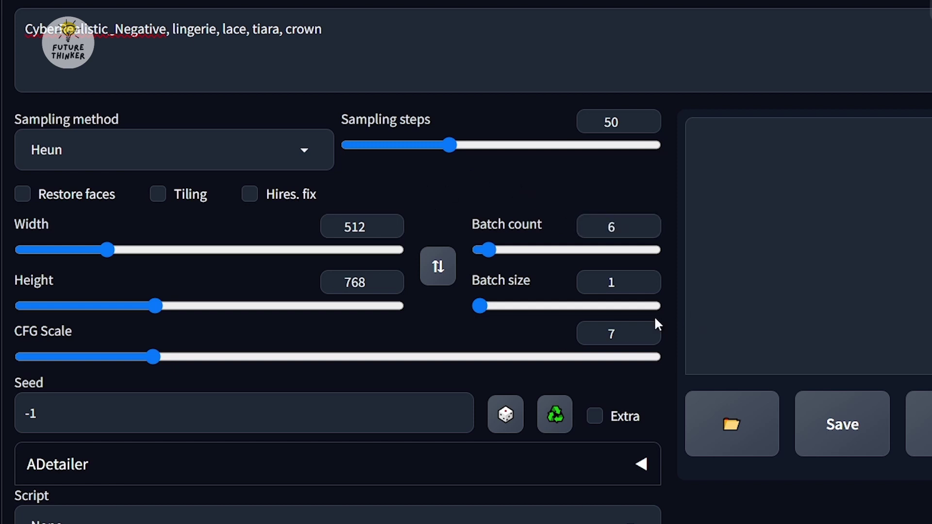
pyautogui.click(645, 338)
pyautogui.click(645, 339)
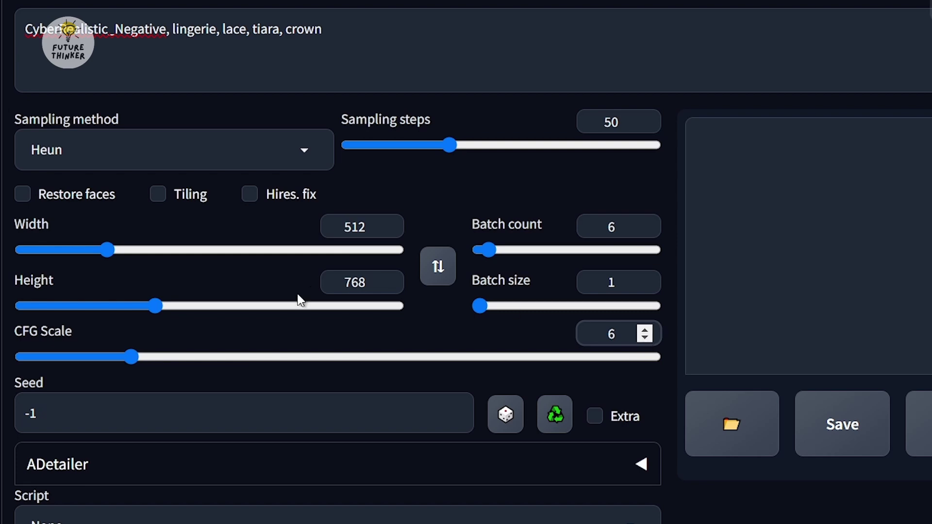
# Review the prompt text and keep the seed at -1
pyautogui.scroll(3, 399, 25)
pyautogui.click(365, 112)
pyautogui.hotkey('ctrl', 'a')
pyautogui.click(546, 115)
pyautogui.scroll(-3, 343, 105)
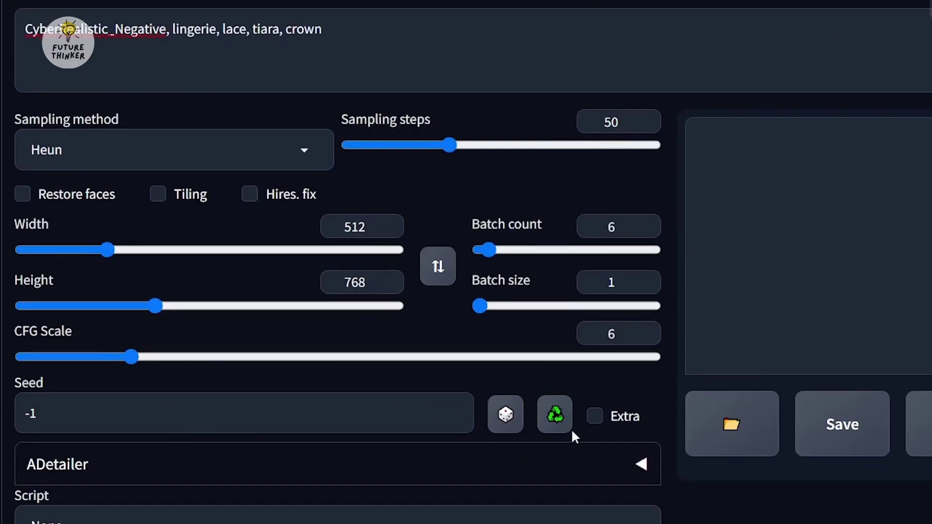
pyautogui.click(428, 425)
pyautogui.hotkey('ctrl', 'a')
pyautogui.hotkey('ctrl', 'a')
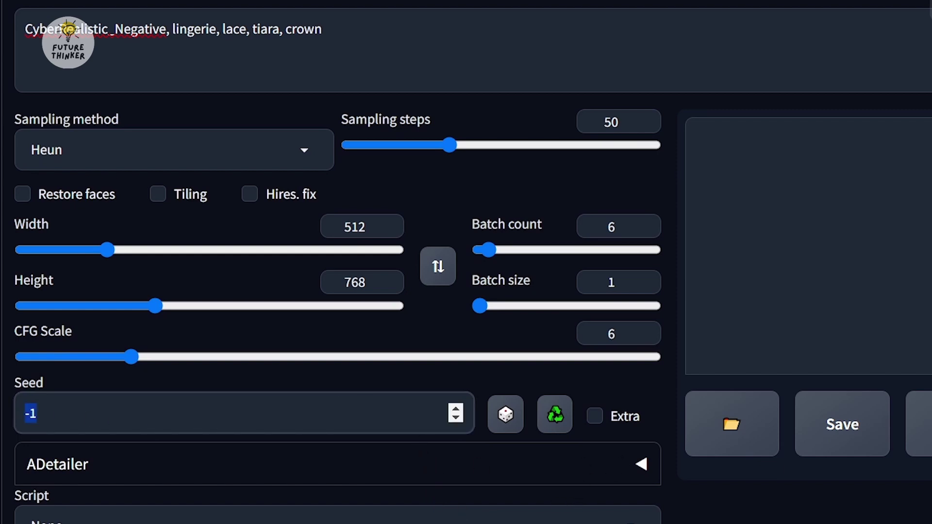
pyautogui.click(107, 432)
pyautogui.hotkey('ctrl', 'a')
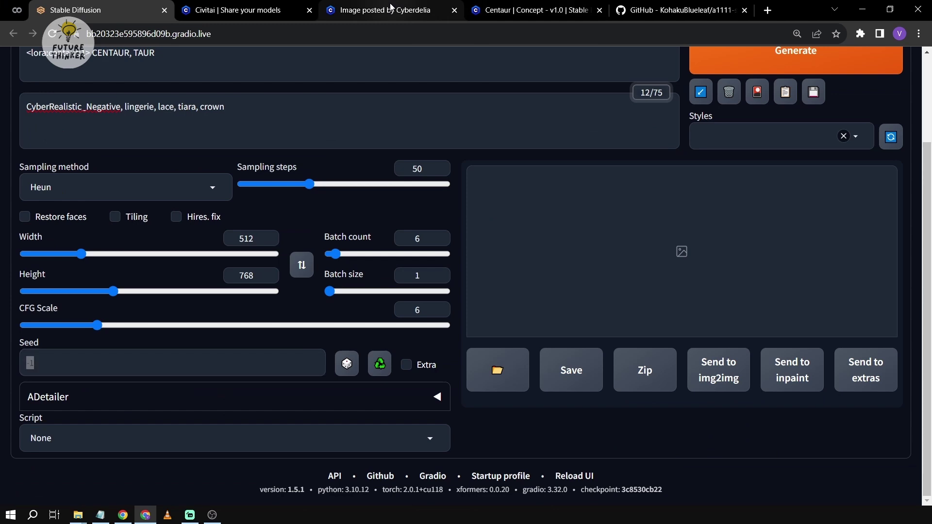
pyautogui.click(391, 6)
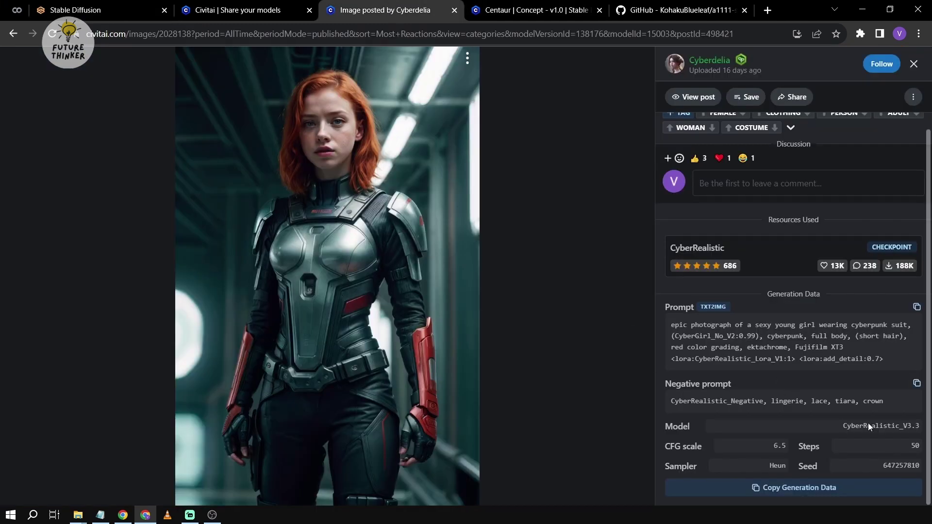
# Expand the ADetailer section and enable ADetailer with the face_yolov8n.pt model
pyautogui.click(78, 10)
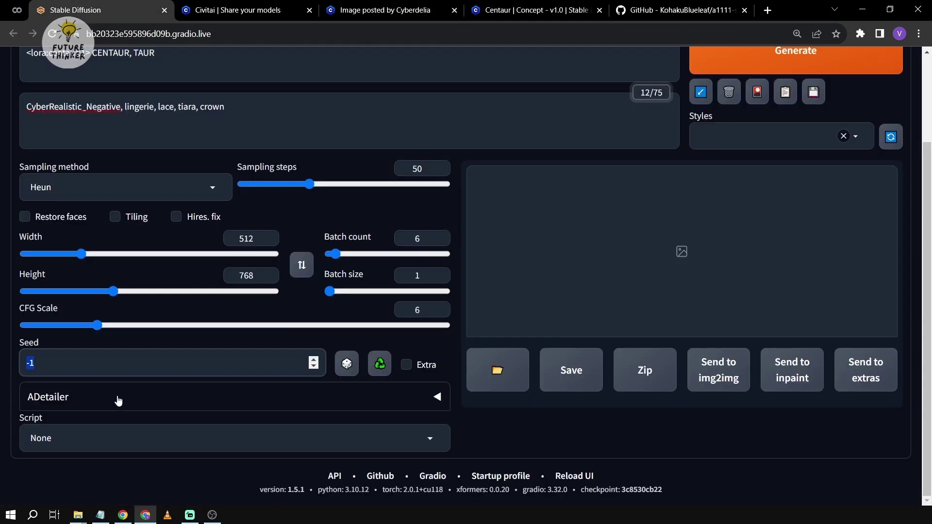
pyautogui.click(435, 397)
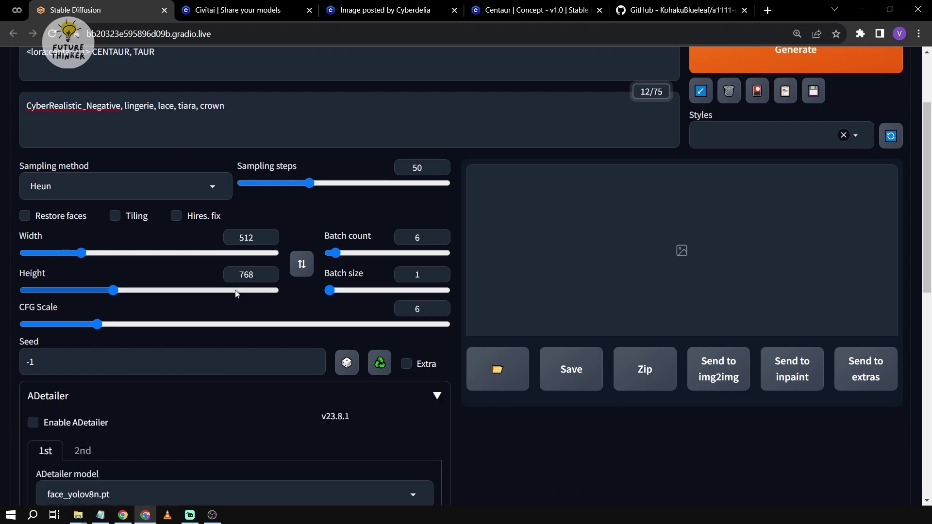
pyautogui.scroll(-4, 72, 282)
pyautogui.click(33, 242)
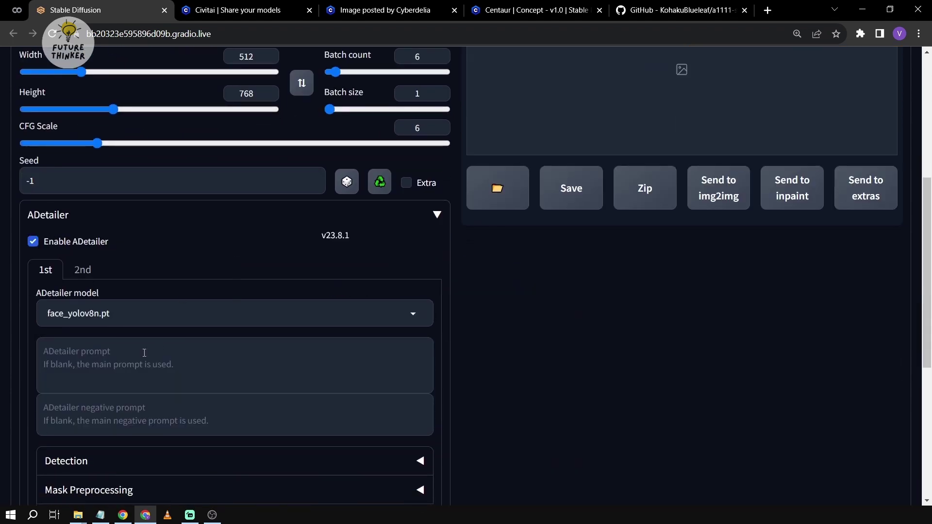
pyautogui.scroll(3, 128, 312)
pyautogui.scroll(-3, 113, 327)
# Enter 'smile' as the ADetailer prompt
pyautogui.click(126, 358)
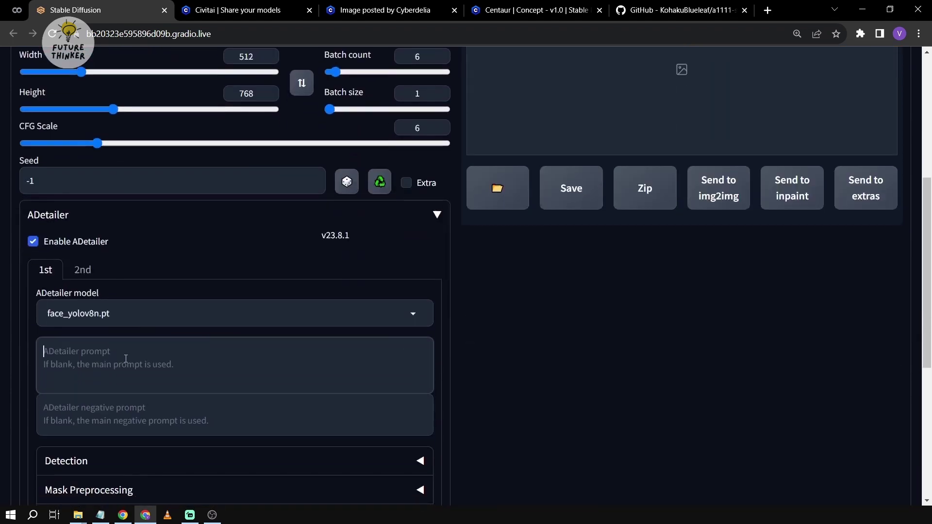
pyautogui.click(272, 10)
pyautogui.click(388, 11)
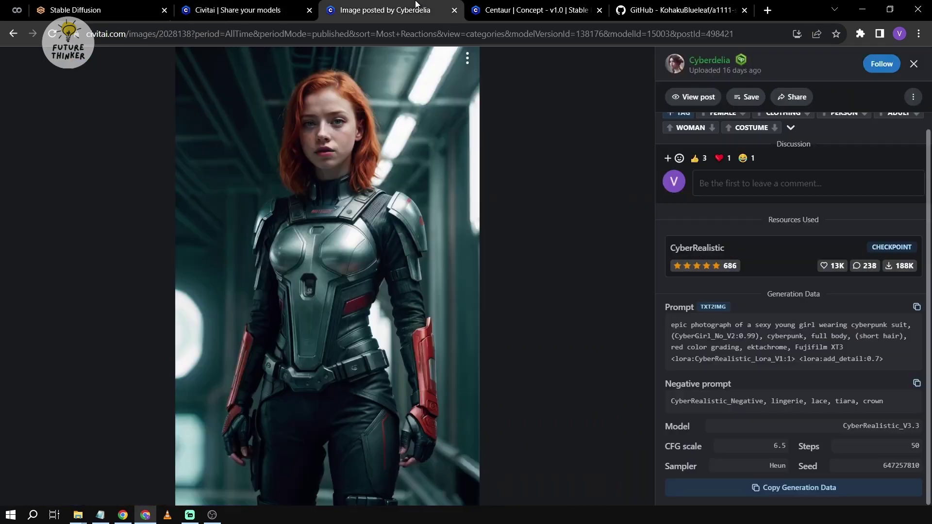
pyautogui.click(63, 18)
pyautogui.write('smile')
pyautogui.scroll(-2, 152, 250)
pyautogui.scroll(-1, 152, 250)
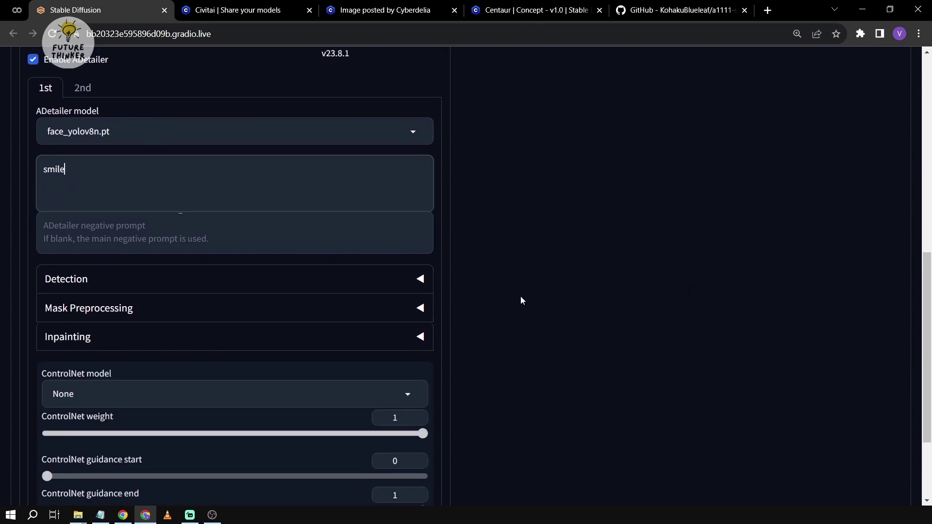
pyautogui.scroll(1, 250, 289)
pyautogui.tripleClick(213, 242)
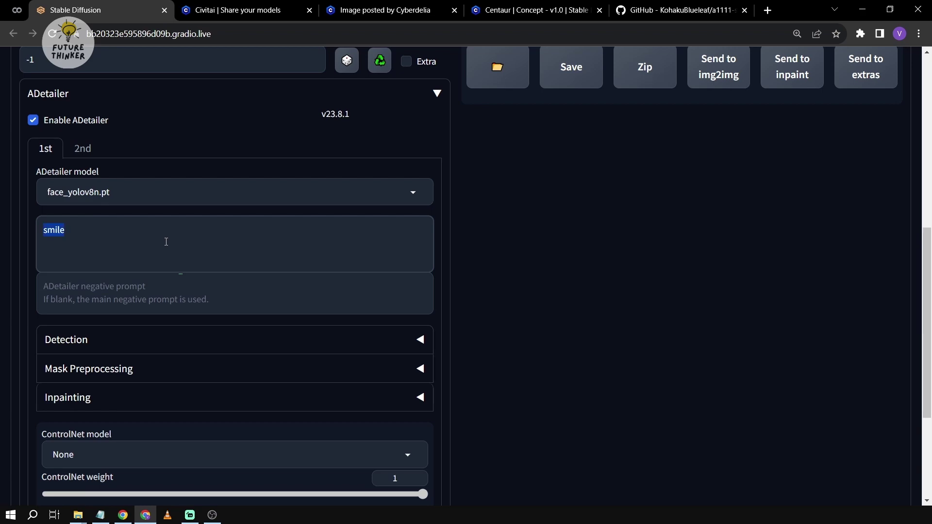
pyautogui.scroll(-3, 271, 339)
pyautogui.scroll(5, 419, 331)
pyautogui.scroll(5, 421, 333)
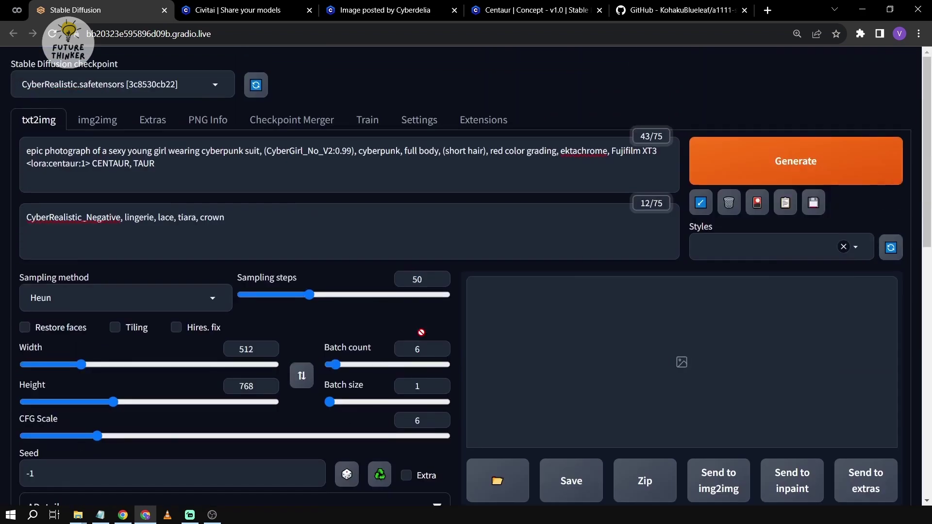
# Generate the batch of six centaur images and enlarge the second result, 00056-3566263574.png
pyautogui.click(762, 169)
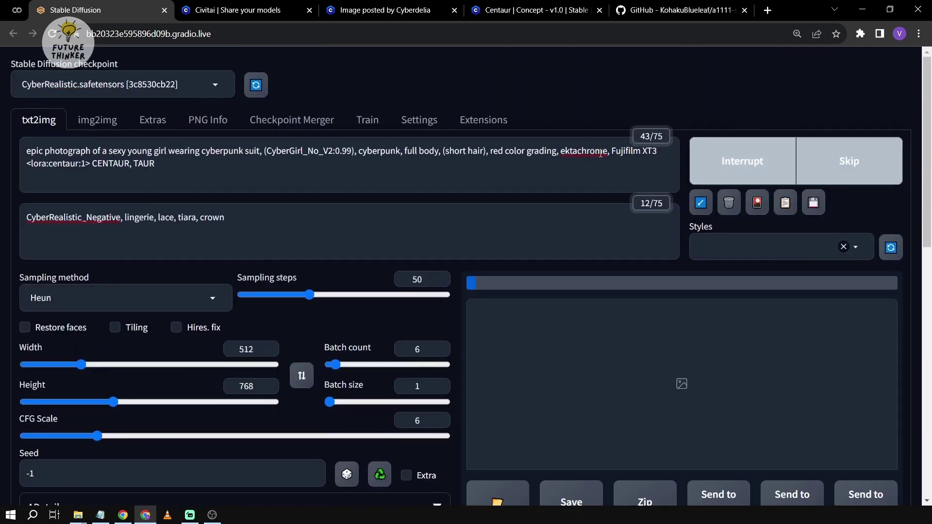
pyautogui.scroll(-1, 549, 219)
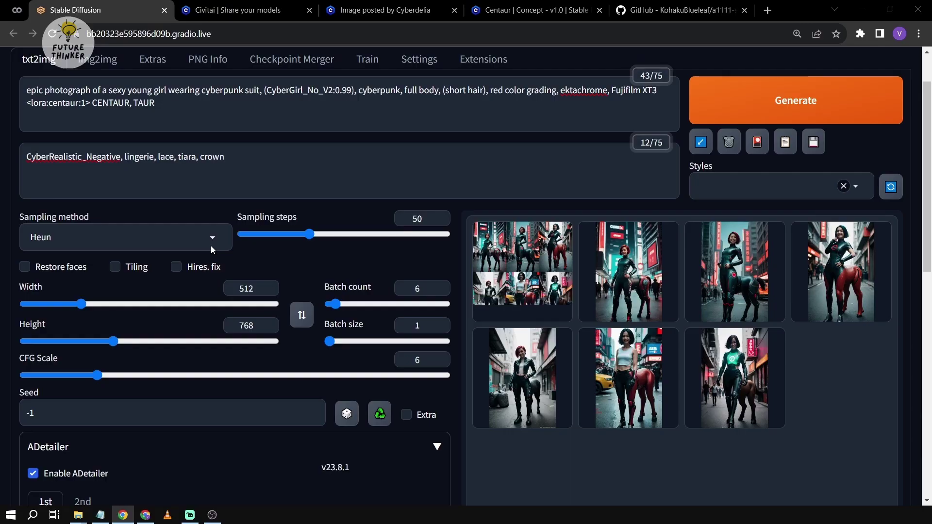
pyautogui.click(627, 270)
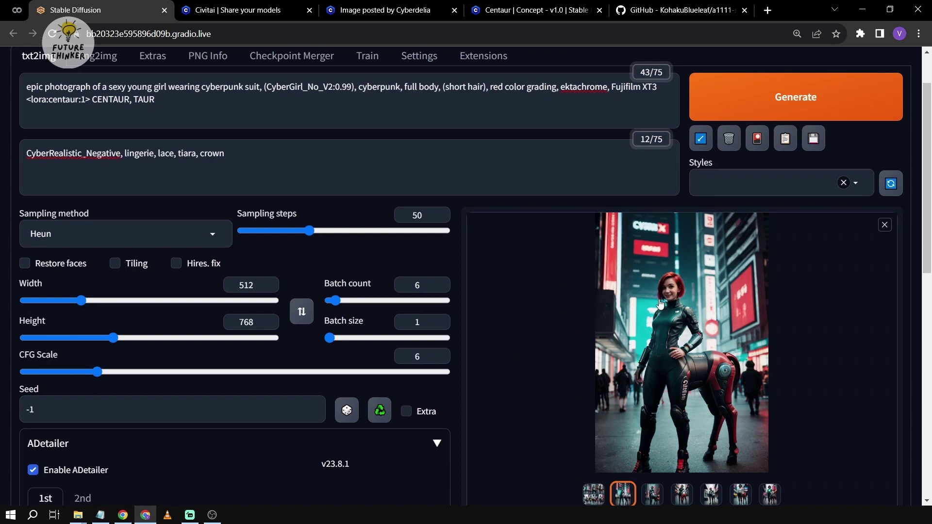
pyautogui.scroll(-2, 660, 304)
pyautogui.scroll(1, 658, 286)
# Open generated results three through seven each in its own browser tab
pyautogui.keyDown('ctrl'); pyautogui.click(623, 434); pyautogui.keyUp('ctrl')
pyautogui.keyDown('ctrl'); pyautogui.click(653, 434); pyautogui.keyUp('ctrl')
pyautogui.keyDown('ctrl'); pyautogui.click(682, 433); pyautogui.keyUp('ctrl')
pyautogui.keyDown('ctrl'); pyautogui.click(712, 433); pyautogui.keyUp('ctrl')
pyautogui.keyDown('ctrl'); pyautogui.click(740, 433); pyautogui.keyUp('ctrl')
pyautogui.keyDown('ctrl'); pyautogui.click(770, 434); pyautogui.keyUp('ctrl')
# Zoom in and out on image 00056 to inspect its details
pyautogui.hotkey('ctrl', 'Tab')
pyautogui.scroll(5, 466, 261)
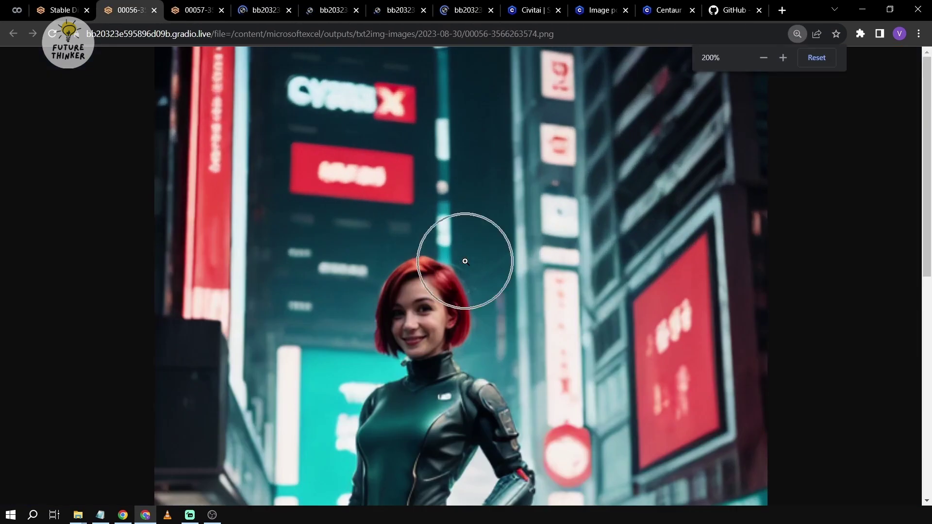
pyautogui.scroll(-2, 465, 263)
pyautogui.scroll(2, 465, 291)
pyautogui.scroll(-2, 465, 301)
pyautogui.scroll(-1, 464, 301)
pyautogui.scroll(-2, 464, 291)
pyautogui.scroll(-3, 463, 275)
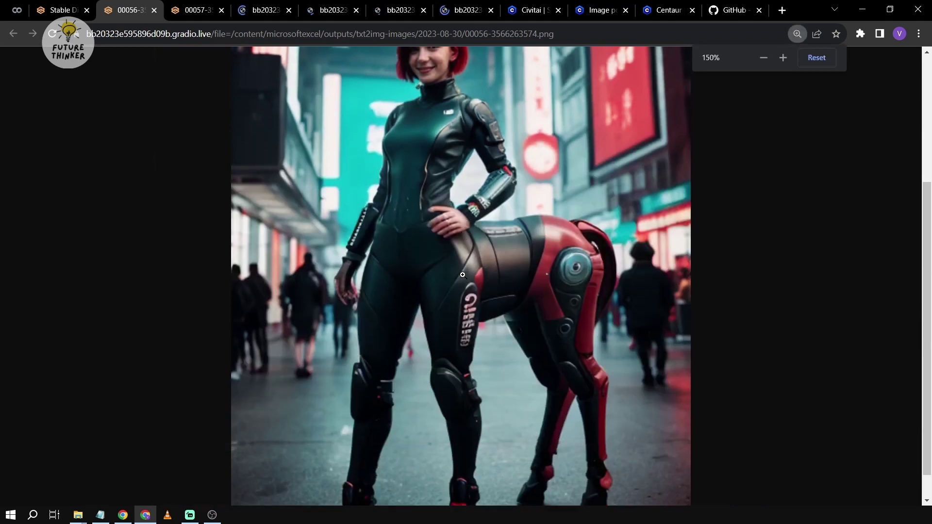
pyautogui.scroll(-1, 463, 275)
pyautogui.scroll(-1, 461, 277)
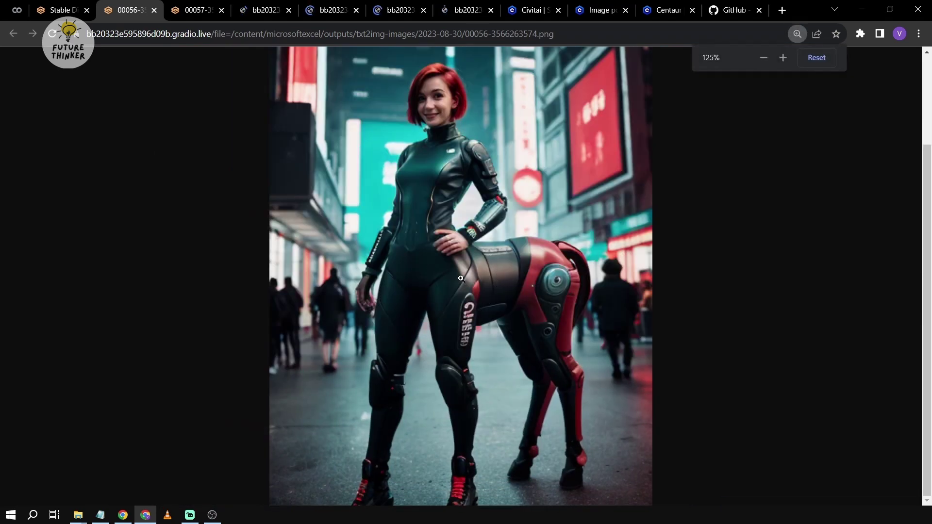
pyautogui.scroll(-1, 461, 279)
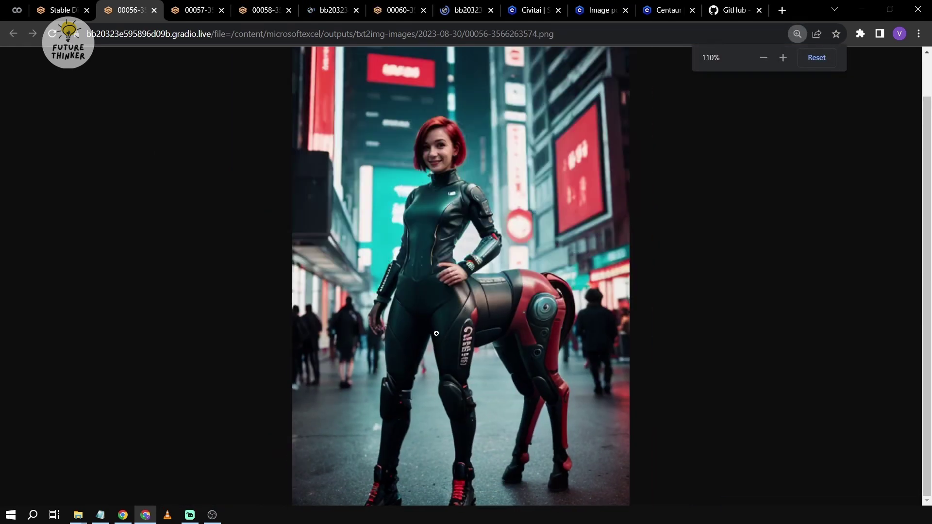
pyautogui.scroll(2, 440, 258)
pyautogui.scroll(3, 442, 216)
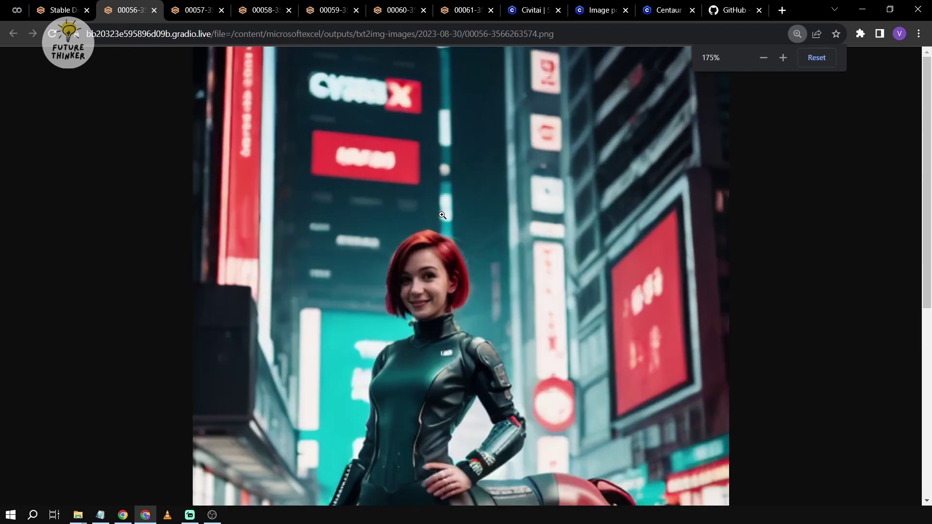
pyautogui.scroll(-2, 443, 215)
pyautogui.scroll(-2, 442, 215)
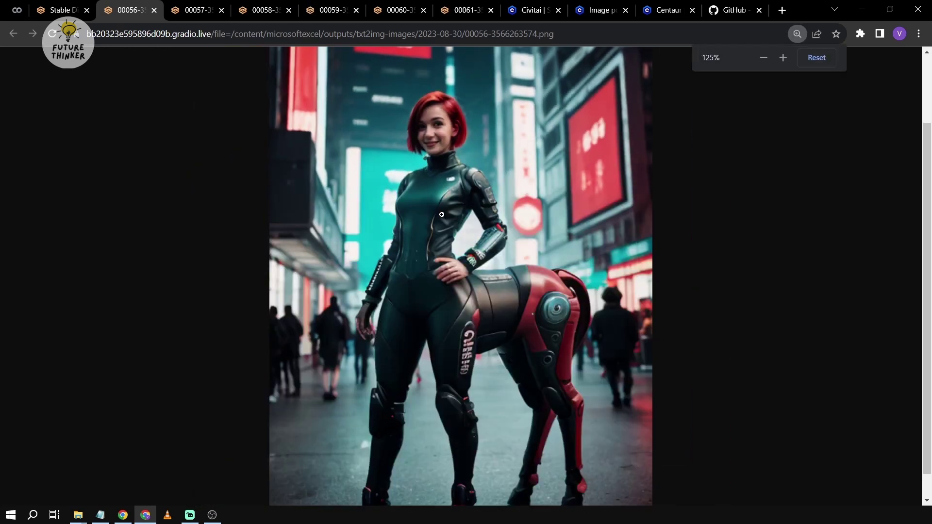
pyautogui.scroll(-2, 442, 215)
pyautogui.scroll(-1, 476, 219)
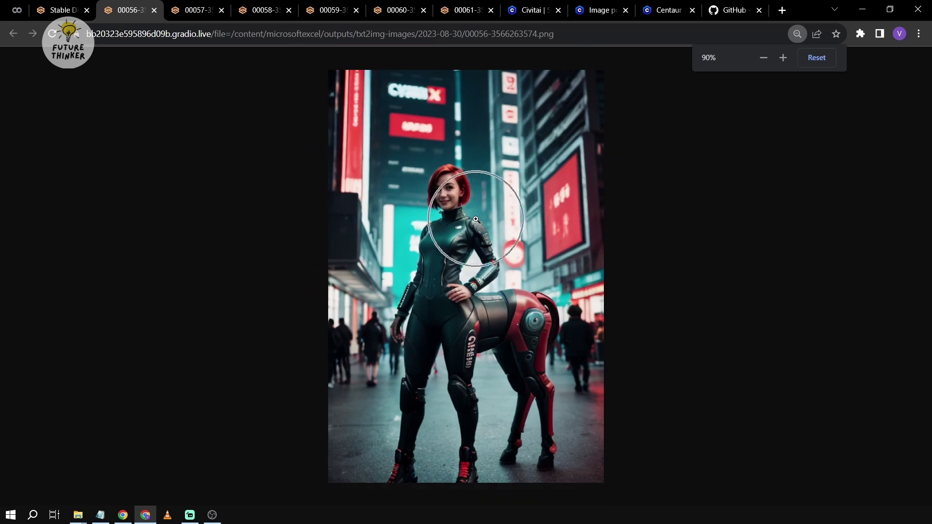
# Zoom in to inspect images 00057 and 00058 in their tabs
pyautogui.hotkey('ctrl', 'Tab')
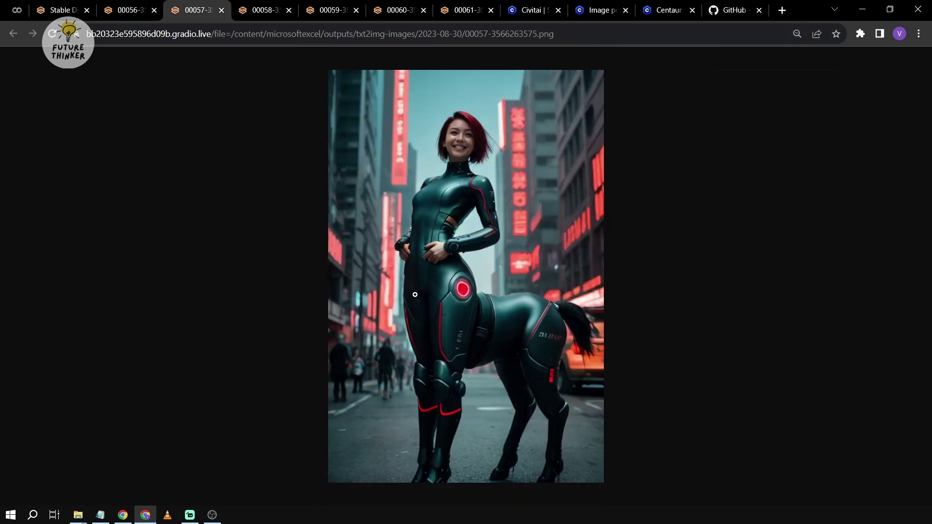
pyautogui.scroll(5, 468, 285)
pyautogui.scroll(-4, 469, 274)
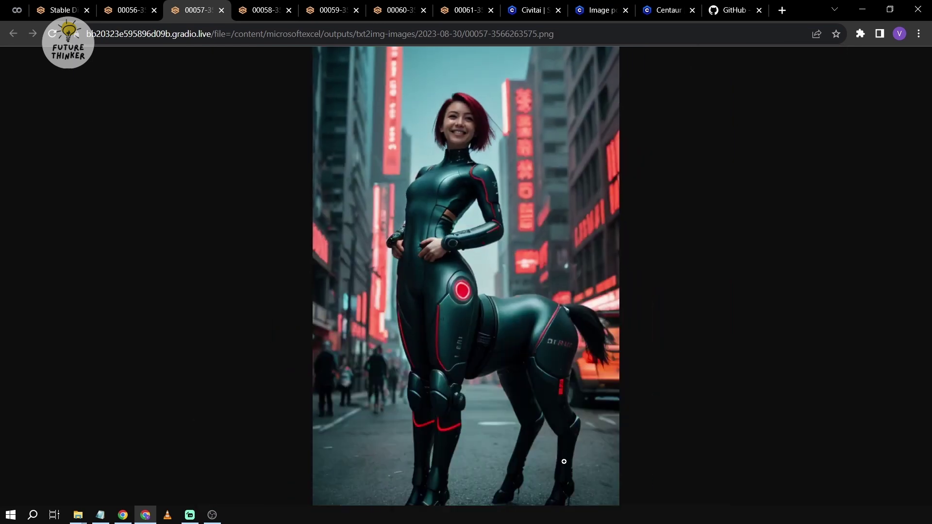
pyautogui.hotkey('ctrl', 'Tab')
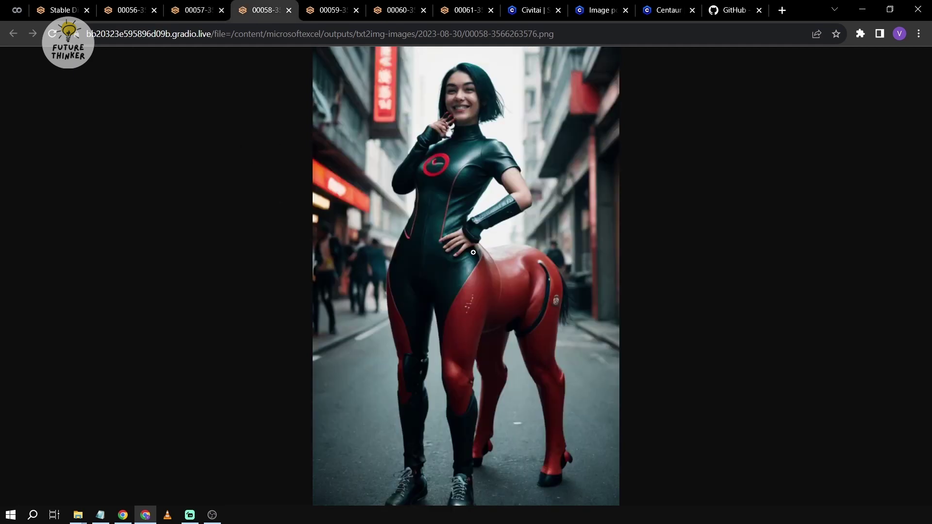
pyautogui.scroll(3, 448, 203)
pyautogui.scroll(2, 465, 202)
pyautogui.scroll(-1, 478, 215)
pyautogui.scroll(-1, 477, 217)
pyautogui.scroll(-3, 477, 217)
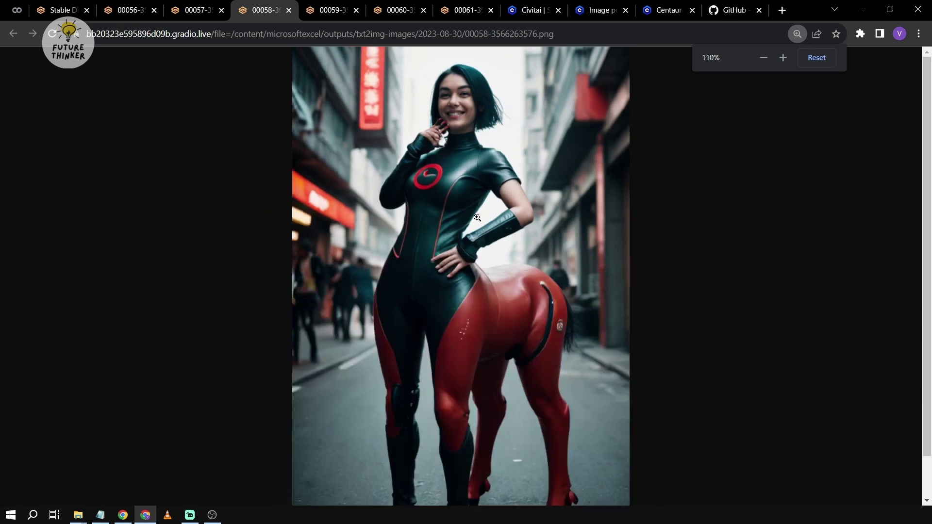
# Look over images 00059, 00060 and 00061, then return to the Stable Diffusion page
pyautogui.hotkey('ctrl', 'Tab')
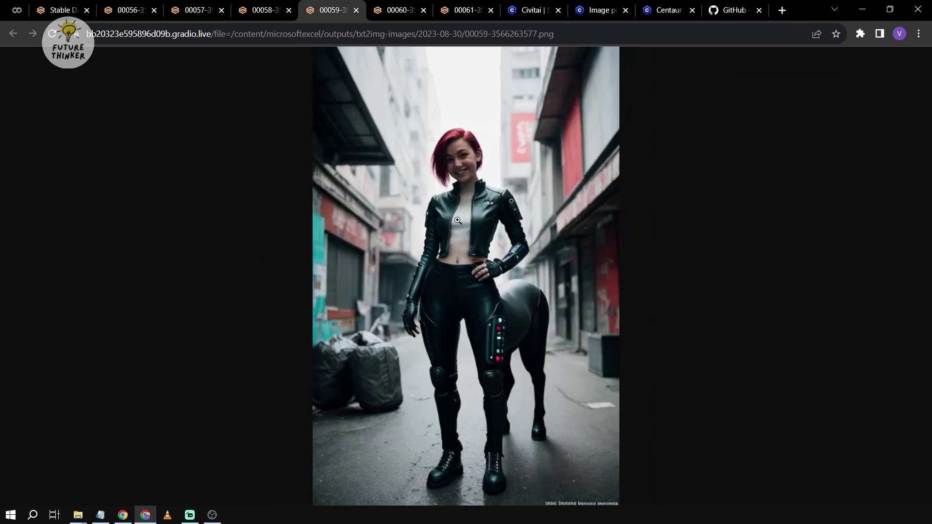
pyautogui.hotkey('ctrl', 'Tab')
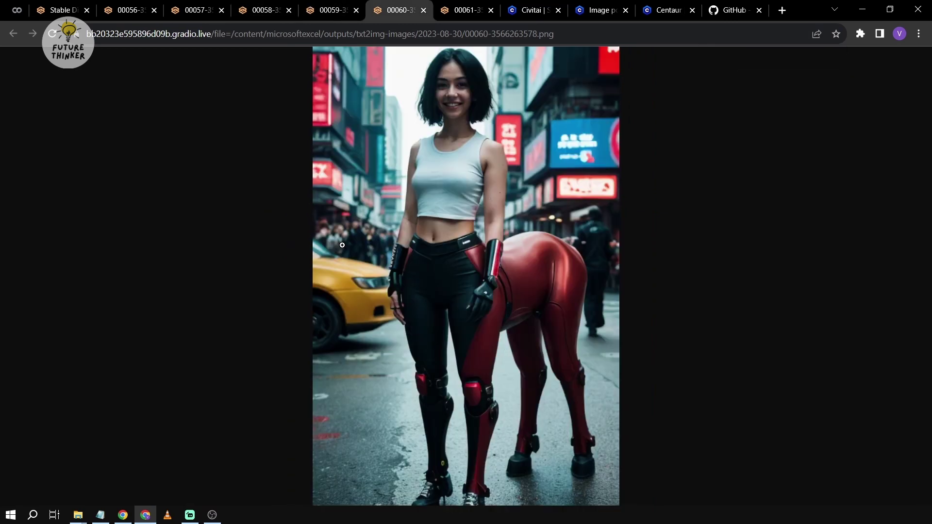
pyautogui.hotkey('ctrl', 'Tab')
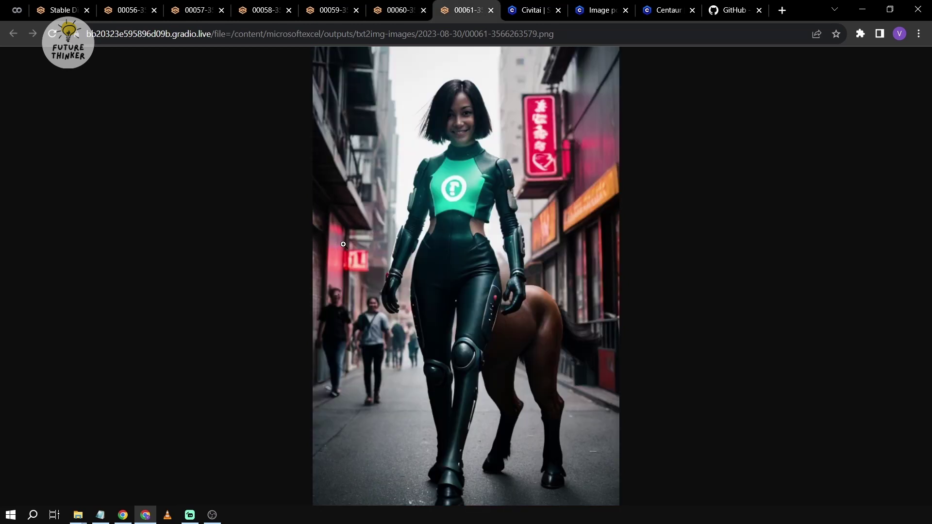
pyautogui.click(128, 10)
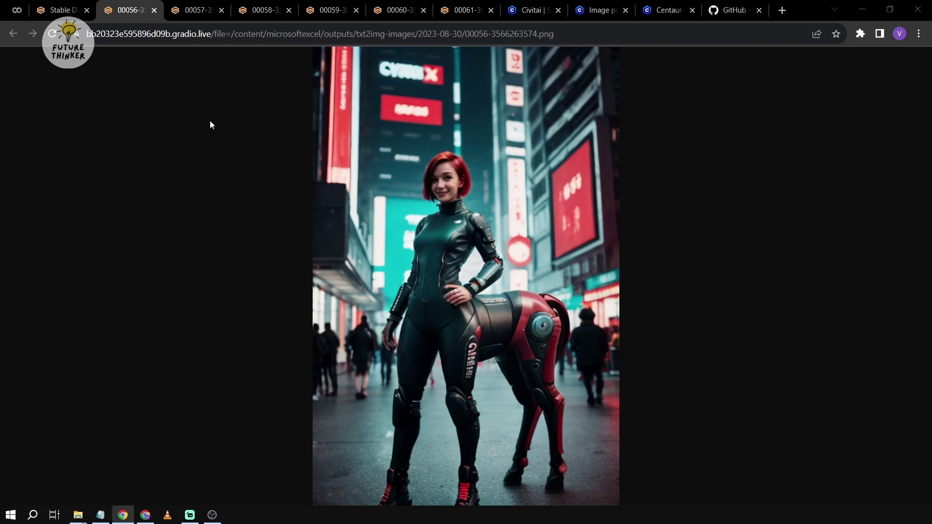
pyautogui.click(63, 6)
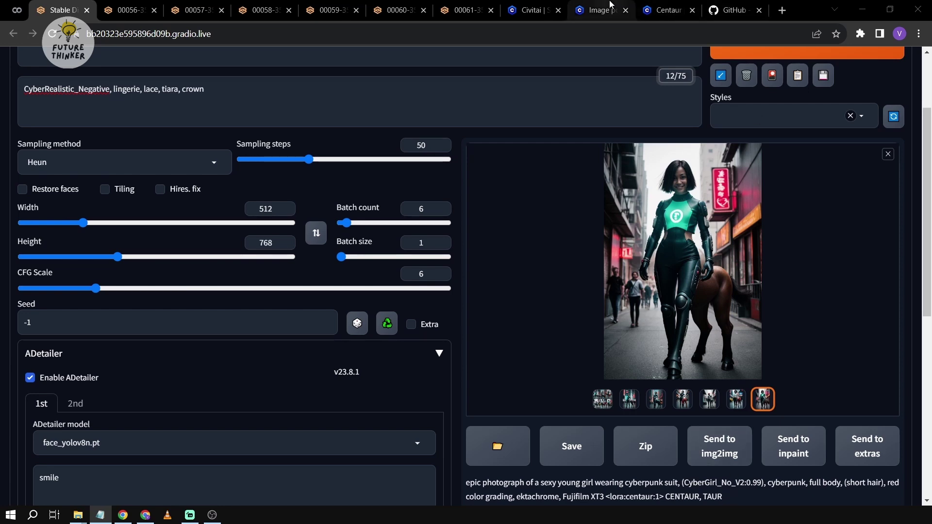
# Copy seed 647257810 from the Civitai example image's generation data
pyautogui.click(595, 10)
pyautogui.click(551, 6)
pyautogui.click(590, 11)
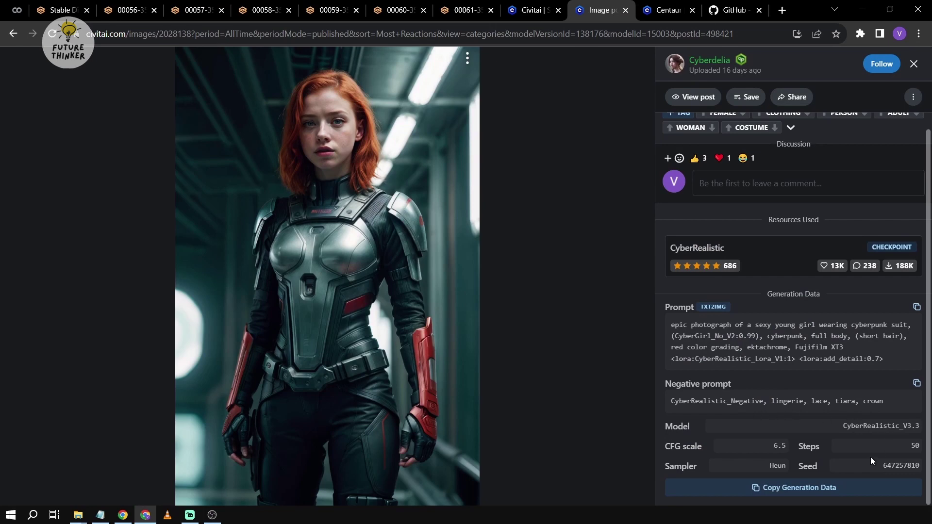
pyautogui.doubleClick(899, 464)
pyautogui.hotkey('ctrl', 'c')
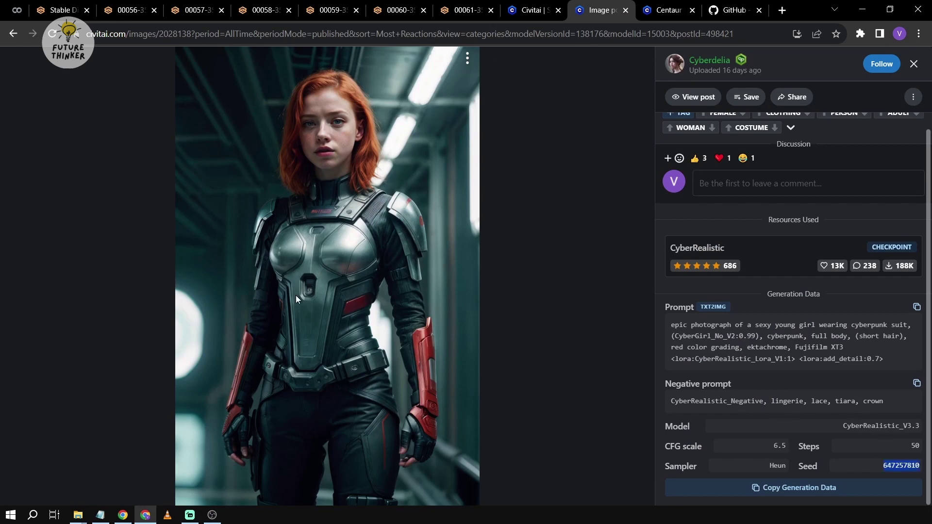
# Paste seed 647257810 into txt2img, set batch count to 3, and generate
pyautogui.click(61, 10)
pyautogui.click(162, 266)
pyautogui.hotkey('ctrl', 'a')
pyautogui.hotkey('ctrl', 'v')
pyautogui.scroll(3, 232, 333)
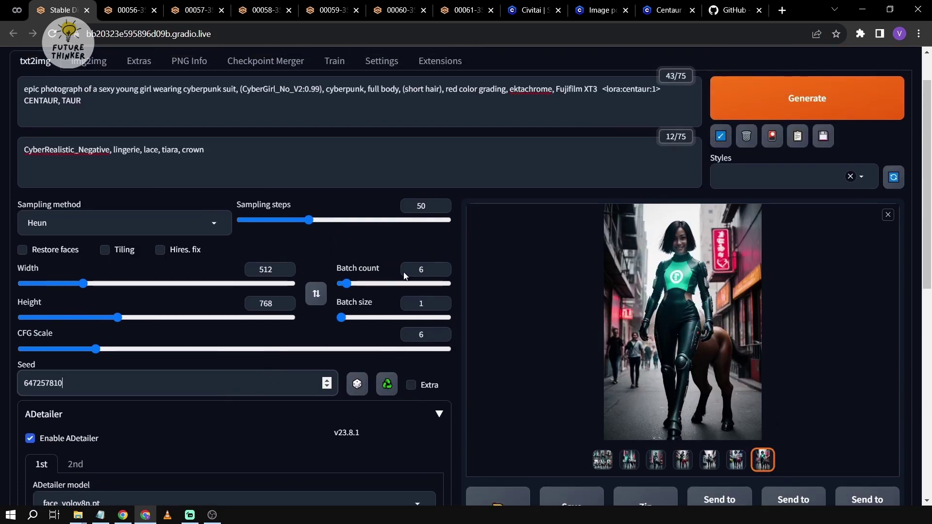
pyautogui.doubleClick(442, 273)
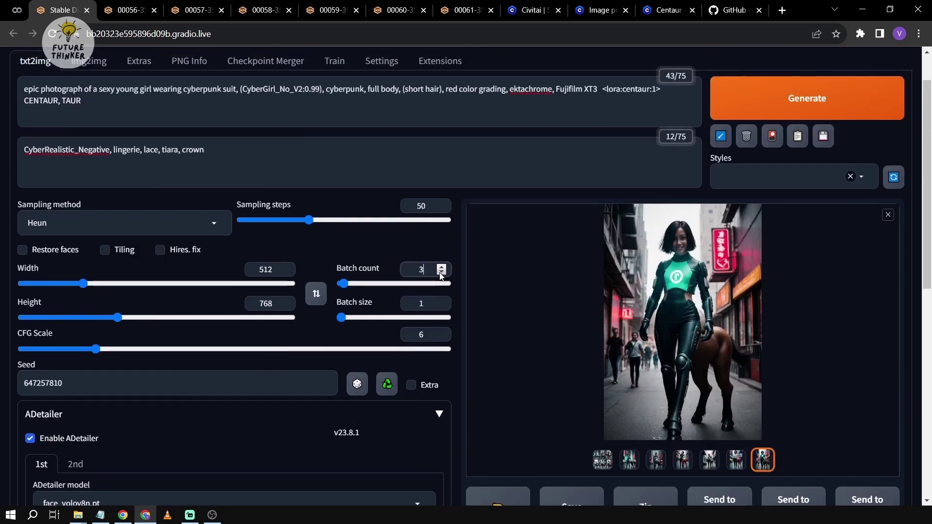
pyautogui.click(774, 111)
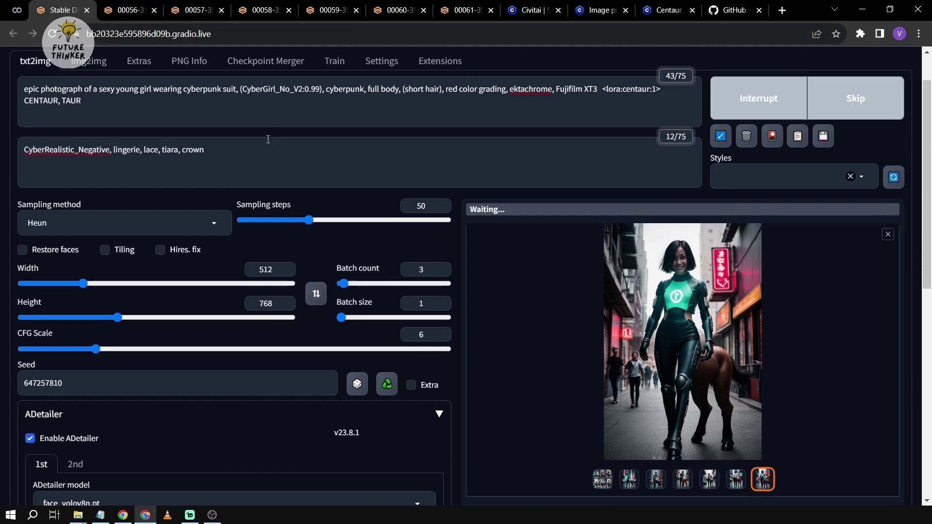
# Open new result 00062 in its own tab and browse the batch's other results
pyautogui.scroll(-1, 433, 135)
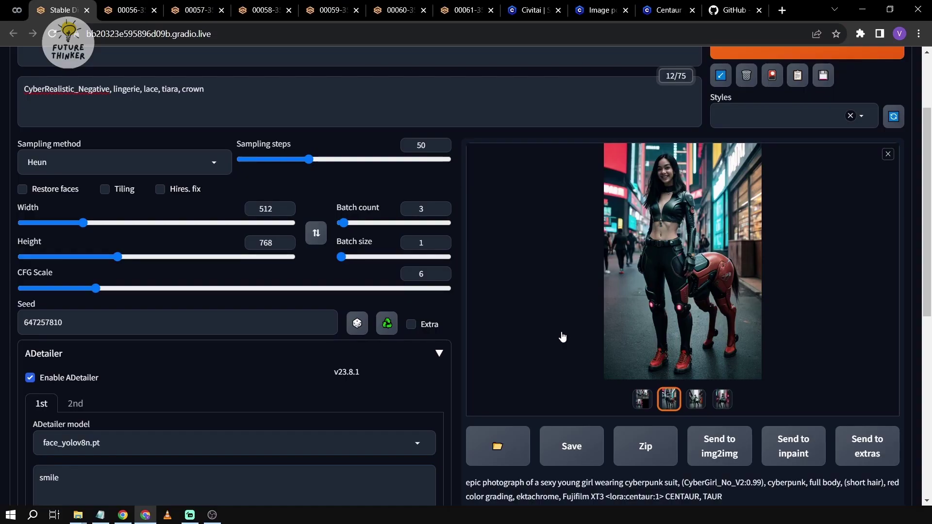
pyautogui.click(683, 285)
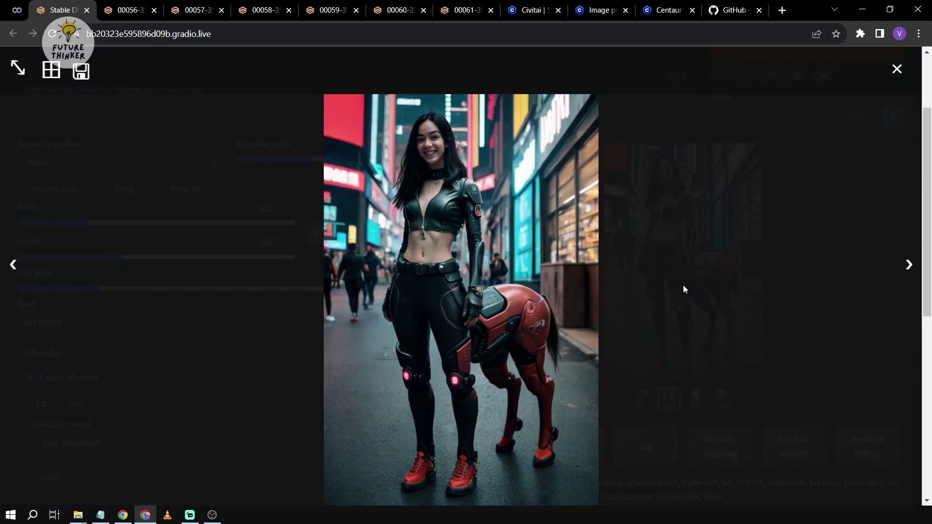
pyautogui.rightClick(515, 212)
pyautogui.click(544, 221)
pyautogui.click(701, 262)
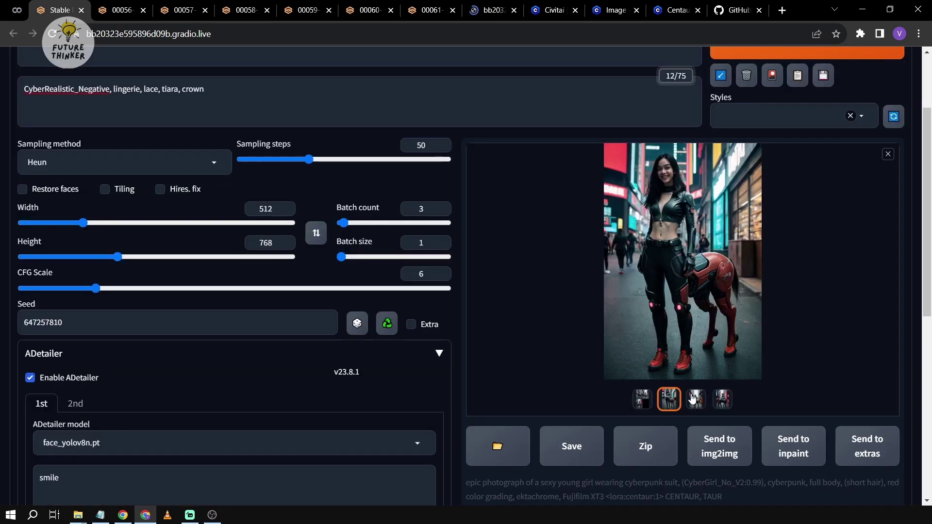
pyautogui.click(696, 398)
pyautogui.rightClick(686, 254)
pyautogui.click(724, 403)
pyautogui.click(723, 402)
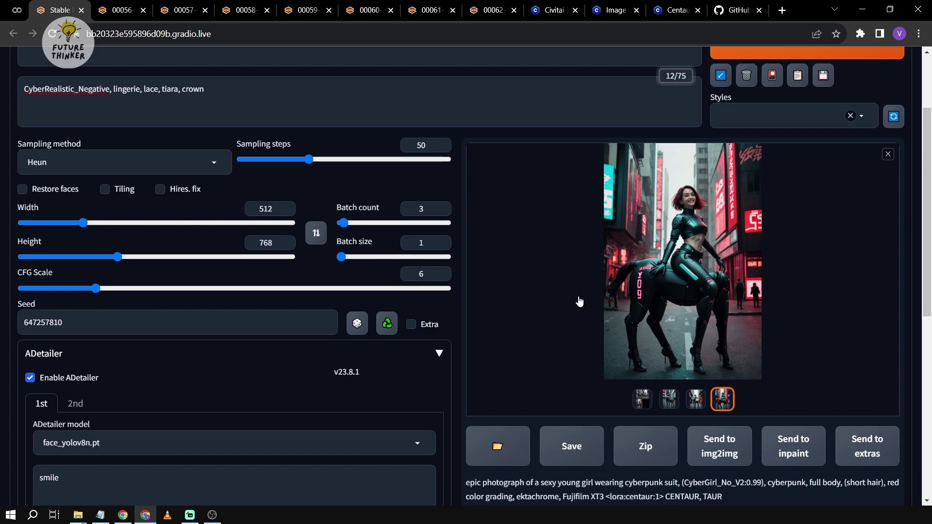
# Reorder the image tabs so 00057 comes first and 00062 second
pyautogui.moveTo(479, 5); pyautogui.dragTo(243, 7)
pyautogui.click(179, 9)
pyautogui.moveTo(179, 10); pyautogui.dragTo(121, 9)
pyautogui.moveTo(239, 9); pyautogui.dragTo(122, 6)
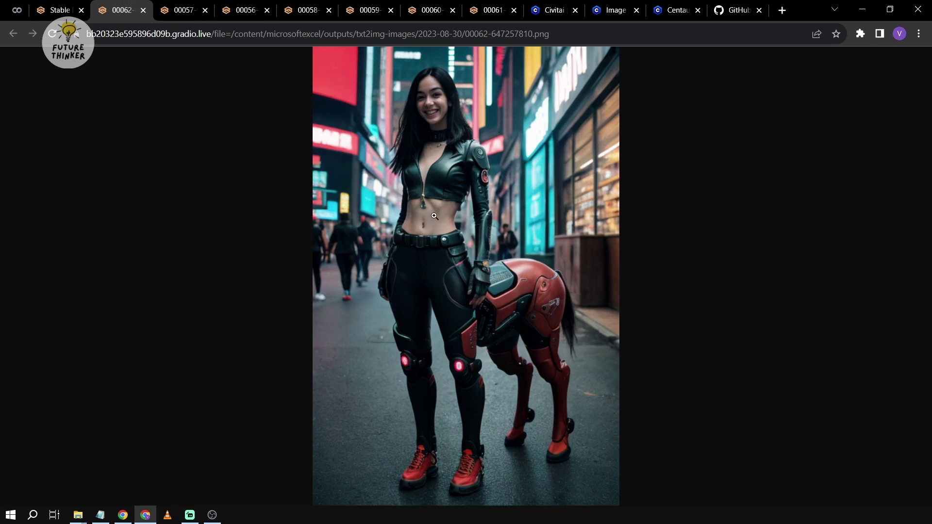
# View 00062 at actual size, fit it back, then cycle through to image 00059
pyautogui.click(434, 119)
pyautogui.click(436, 125)
pyautogui.hotkey('ctrl', 'Tab')
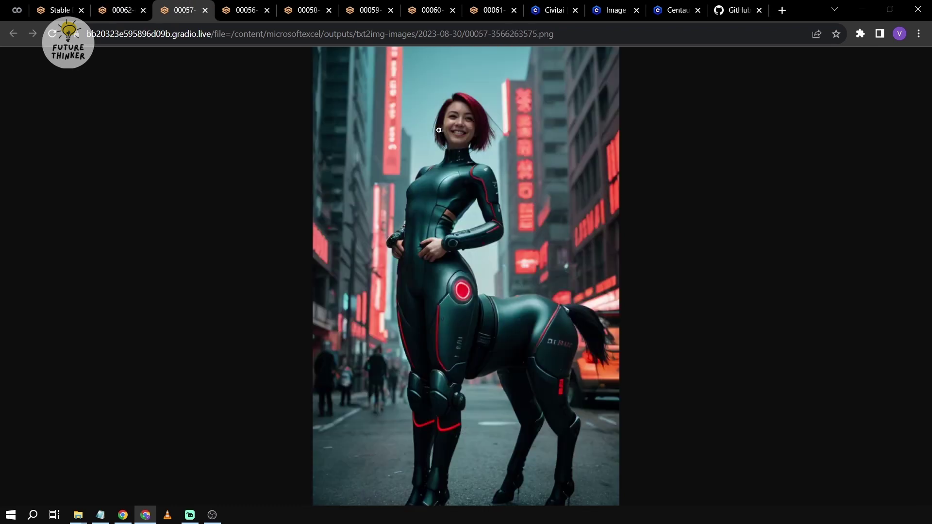
pyautogui.hotkey('ctrl', 'Tab')
pyautogui.hotkey('ctrl', 'Tab')
pyautogui.hotkey('ctrl', 'Tab')
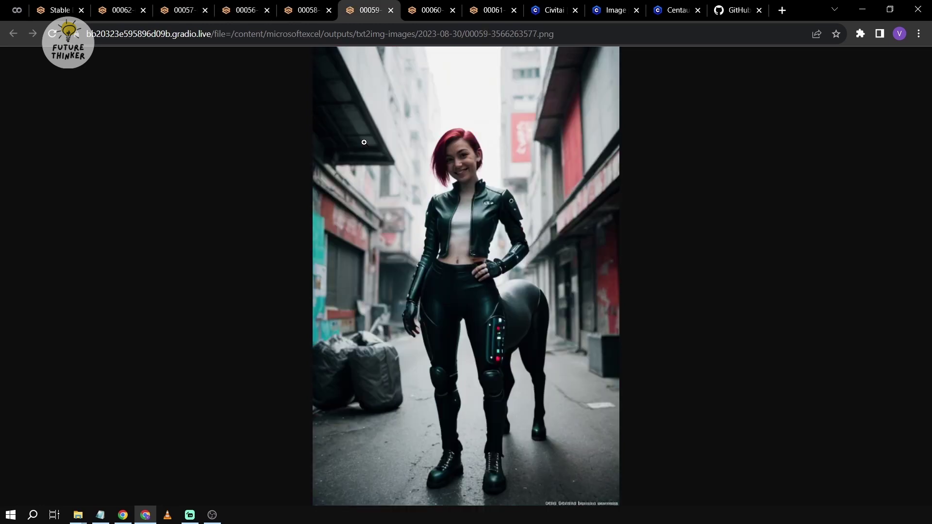